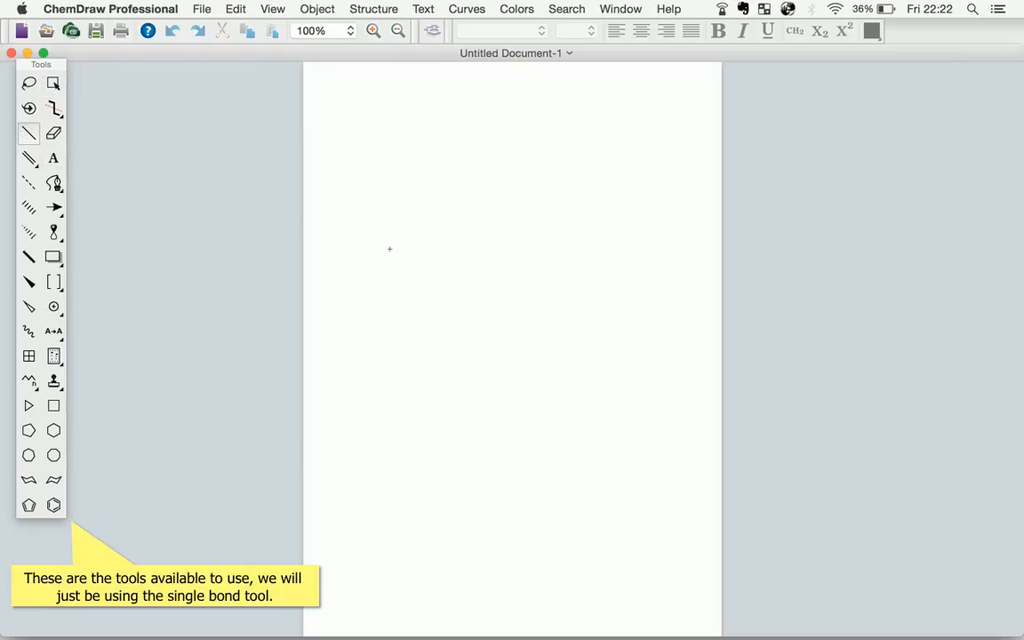
Draw the zigzag four-carbon chain of butane on the blank page using single bonds
left_click(434, 259)
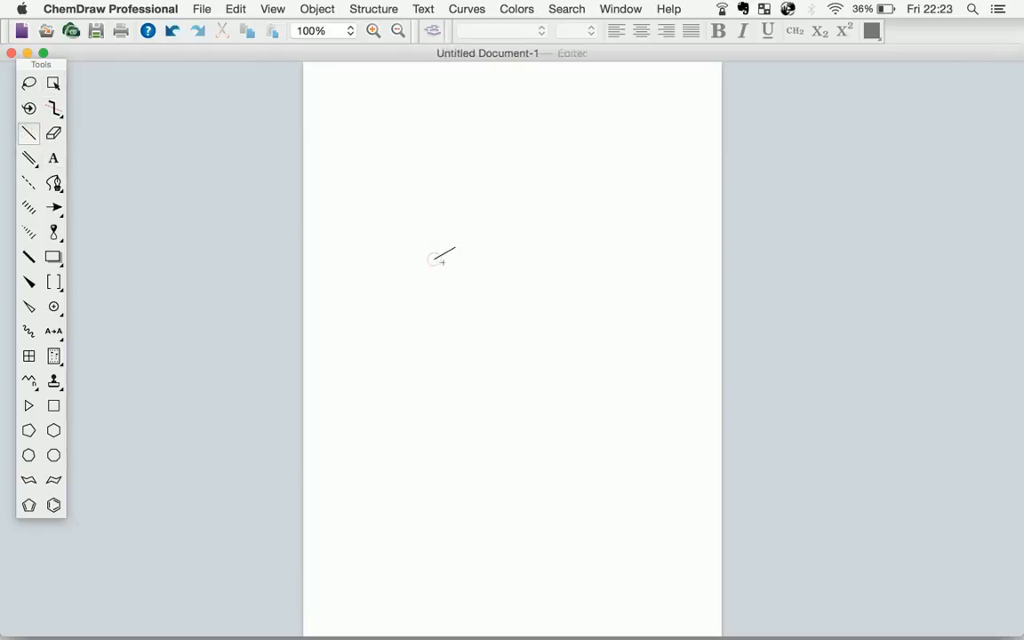
left_click(455, 248)
left_click(477, 258)
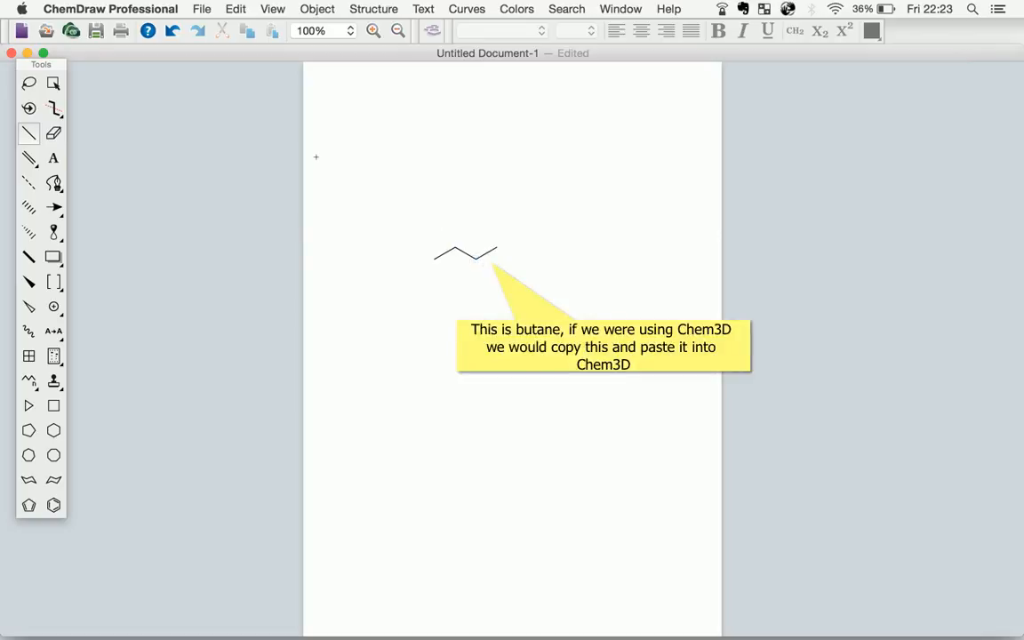
Select the whole butane structure with the Lasso tool and copy it
left_click(28, 82)
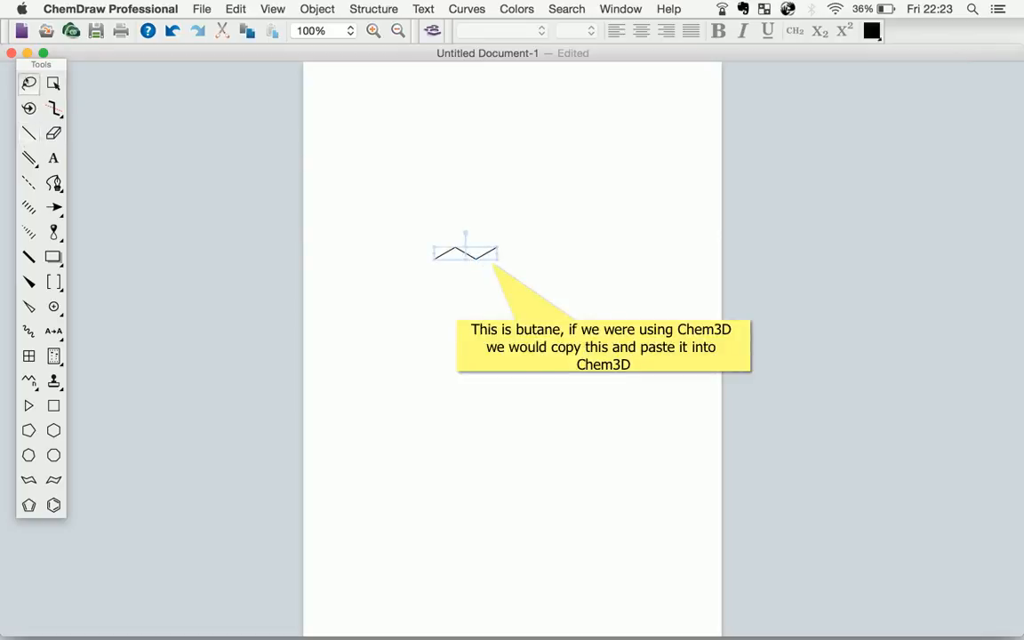
right_click(450, 257)
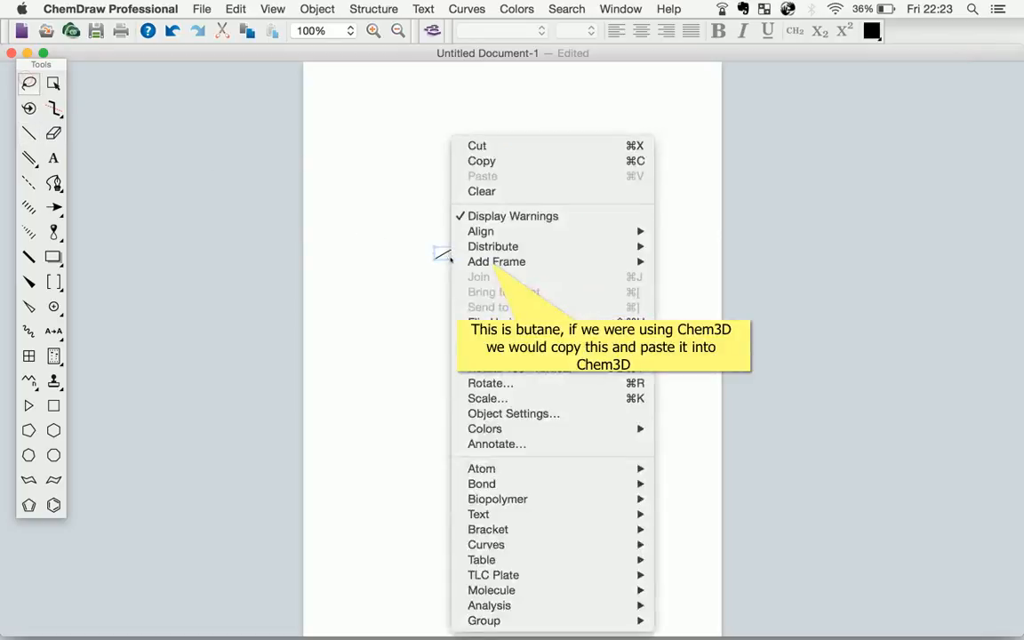
left_click(499, 163)
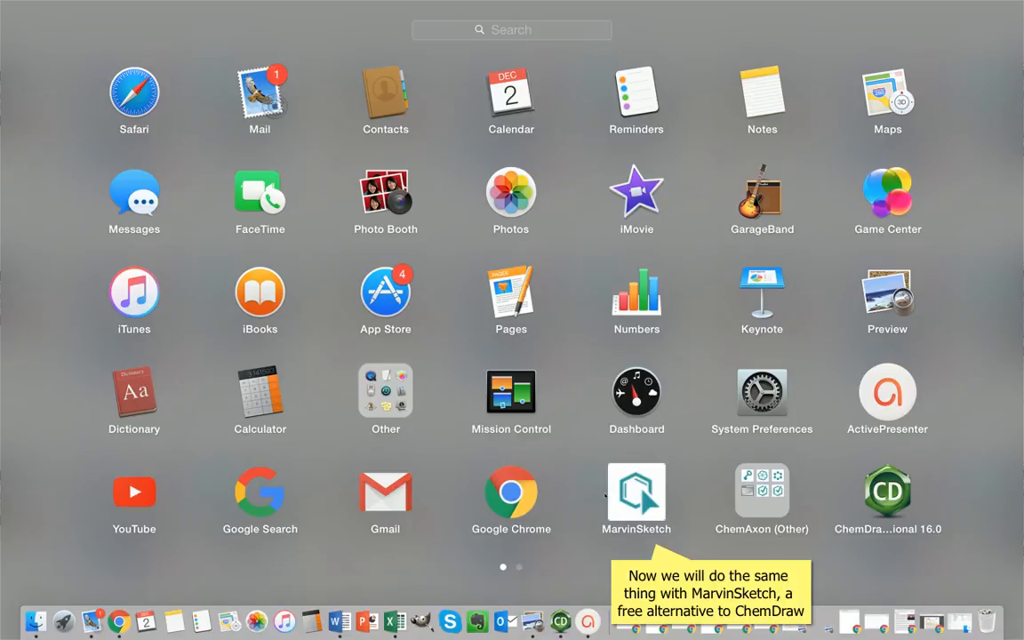
Switch to MarvinSketch and draw the zigzag four-carbon chain of butane with single bonds on the empty canvas
left_click(609, 495)
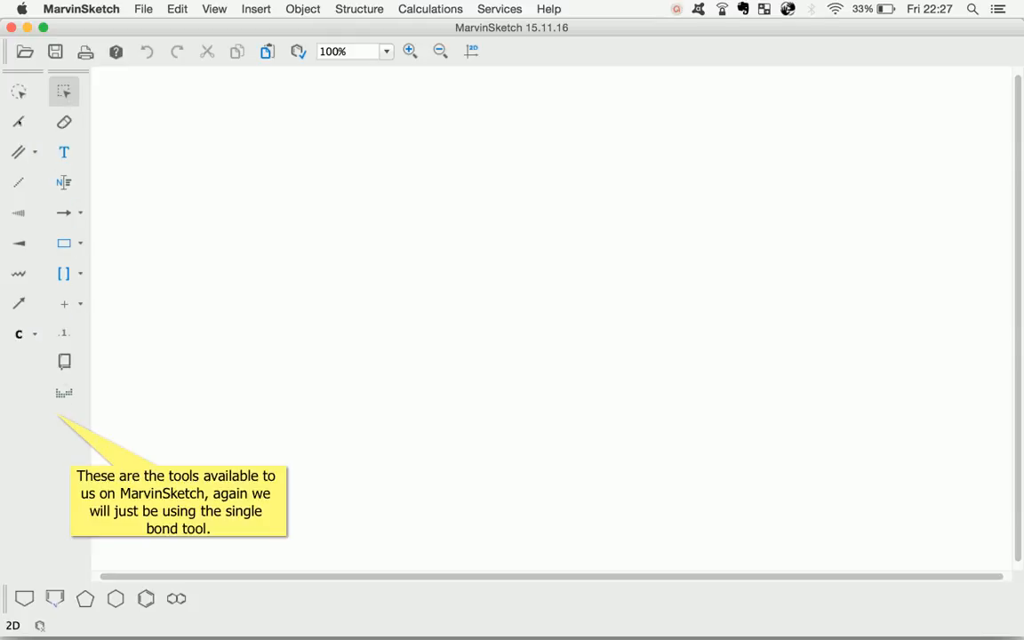
left_click(19, 122)
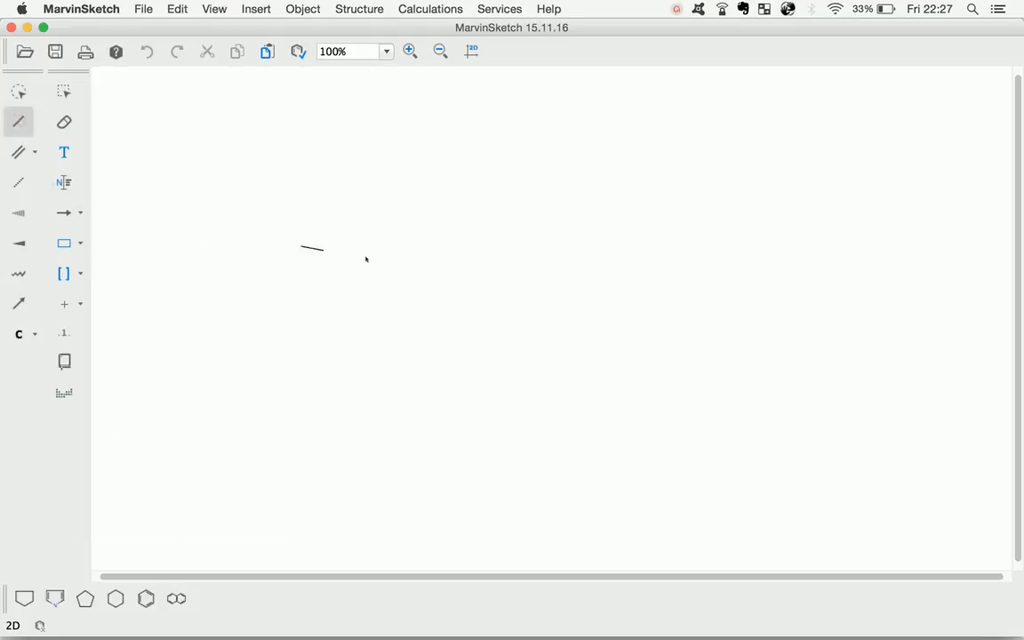
left_click(449, 268)
left_click(471, 256)
left_click(489, 266)
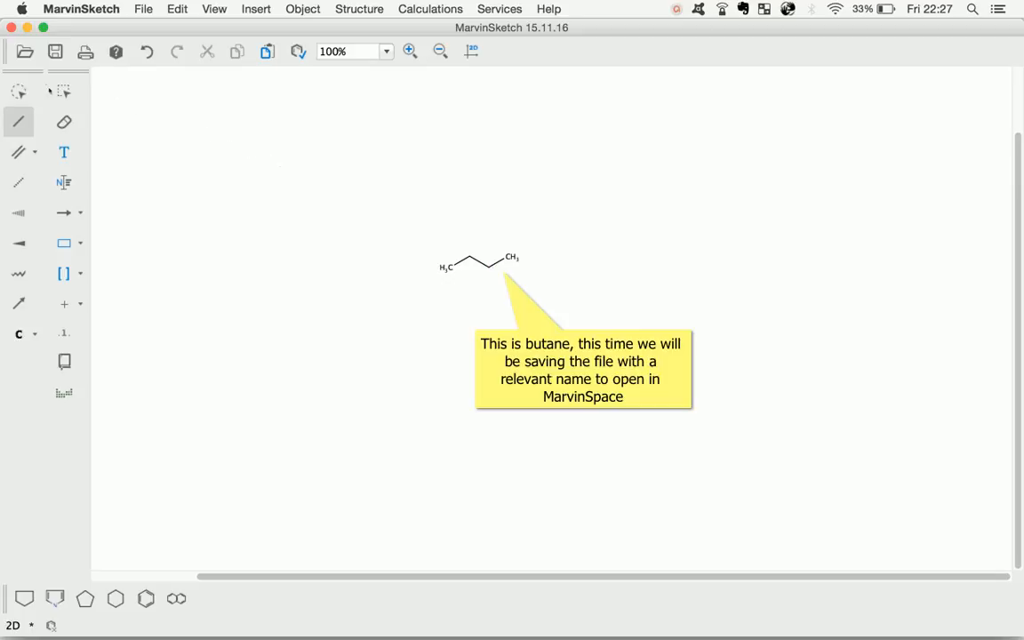
Save the structure as "butane conformations" in CDX file format in the Professional Practice folder
left_click(141, 8)
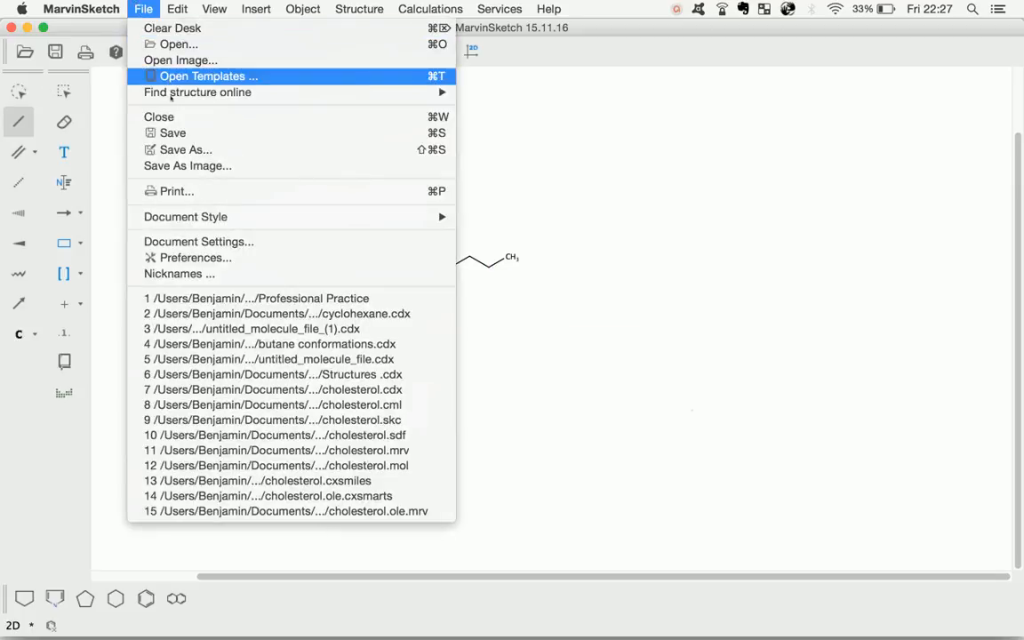
left_click(174, 151)
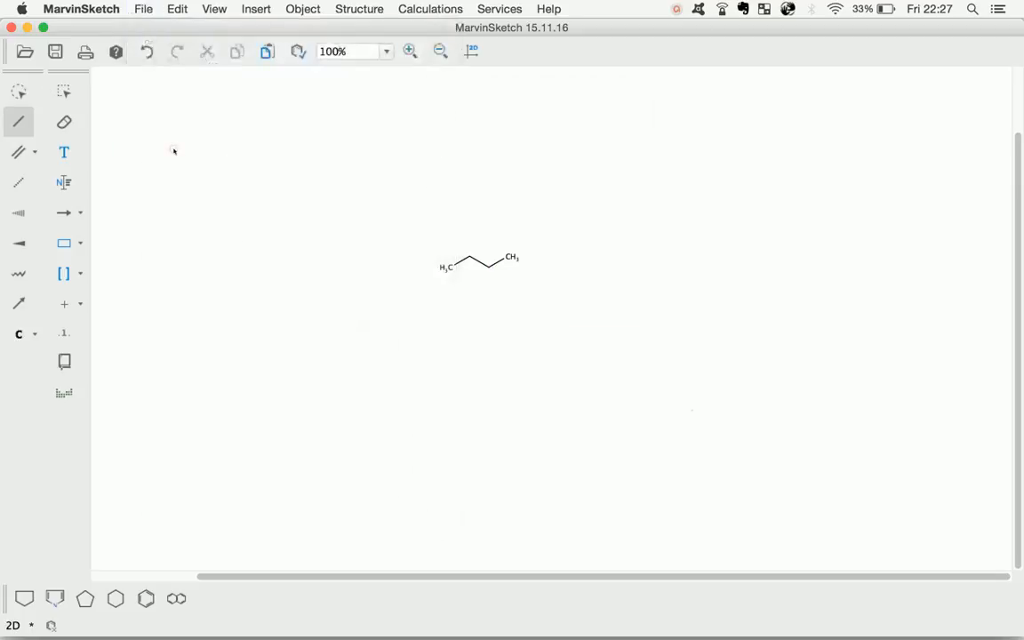
type("bu")
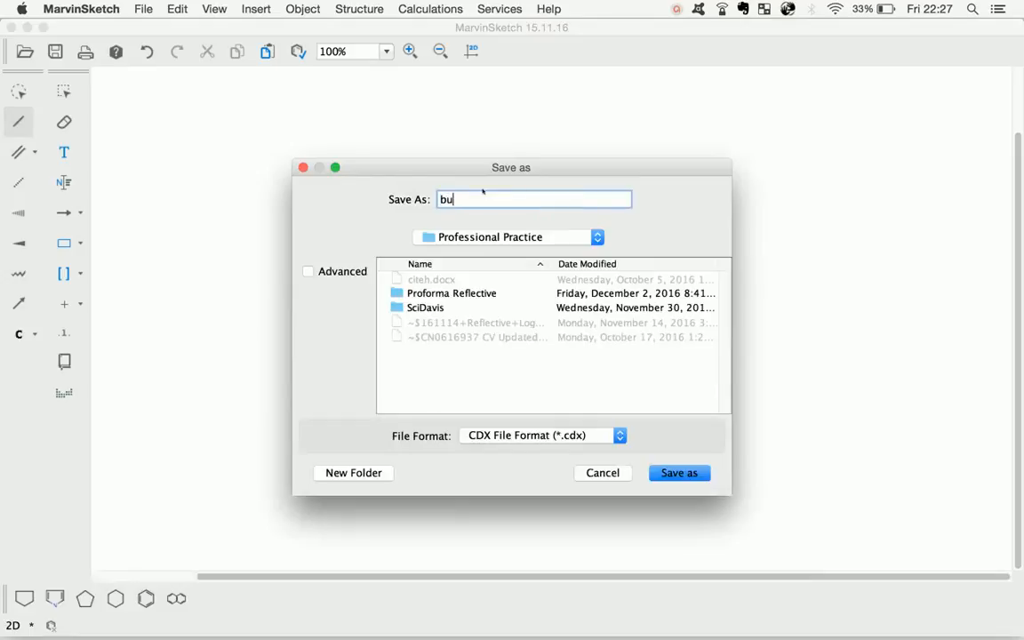
type("tane conformations")
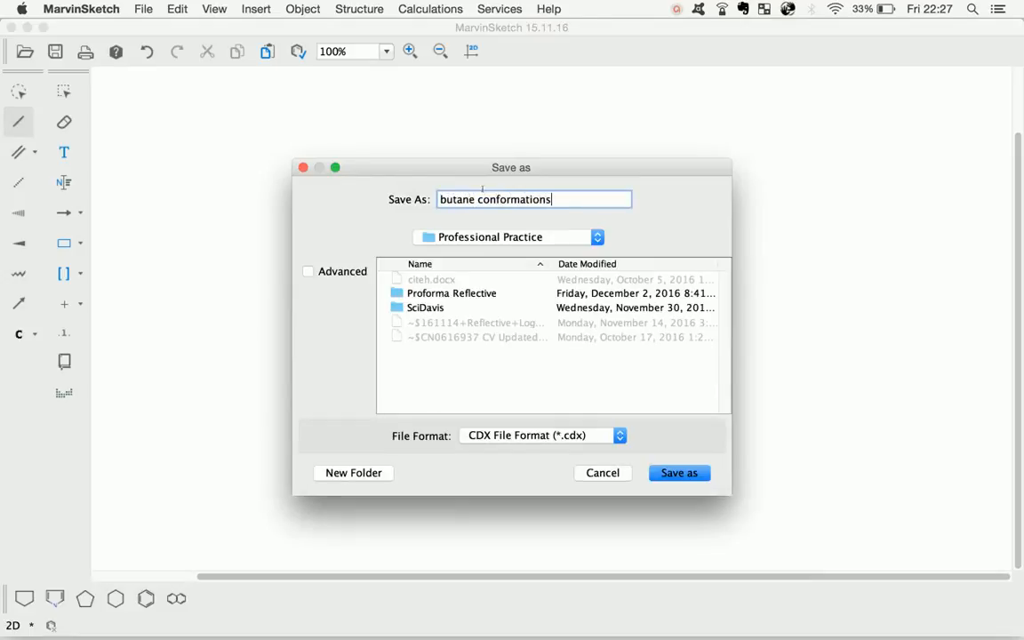
left_click(676, 473)
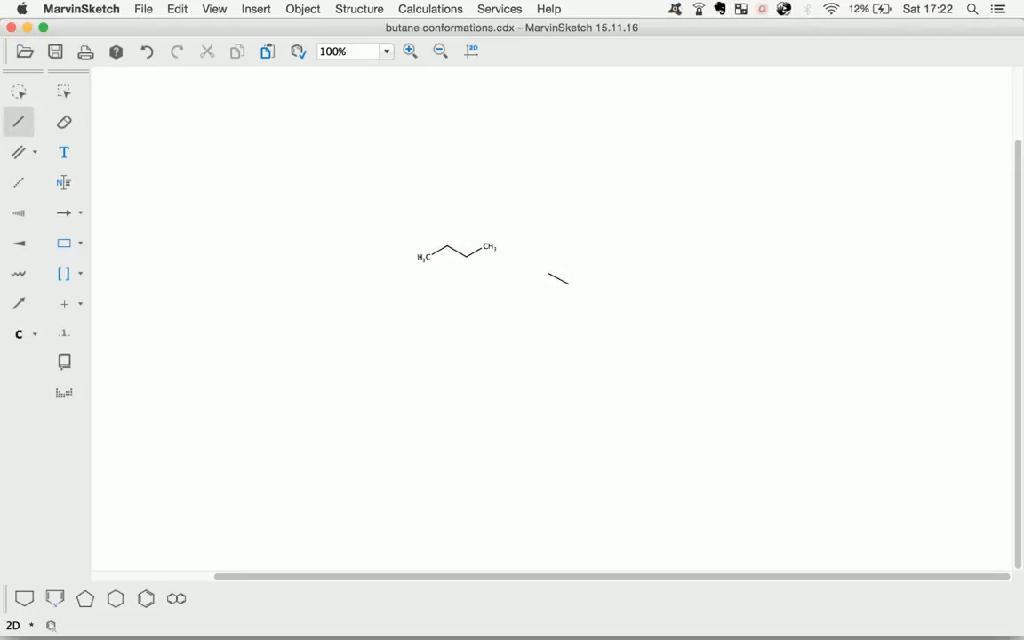
Launch MarvinSpace from the ChemAxon (Other) application folder and maximize its window
key("F4")
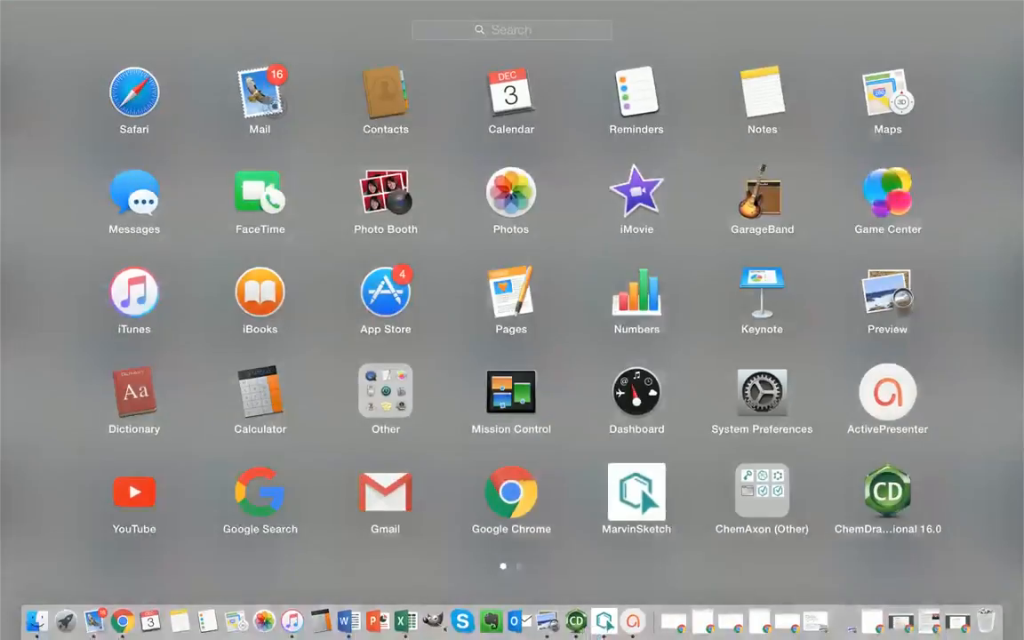
left_click(762, 491)
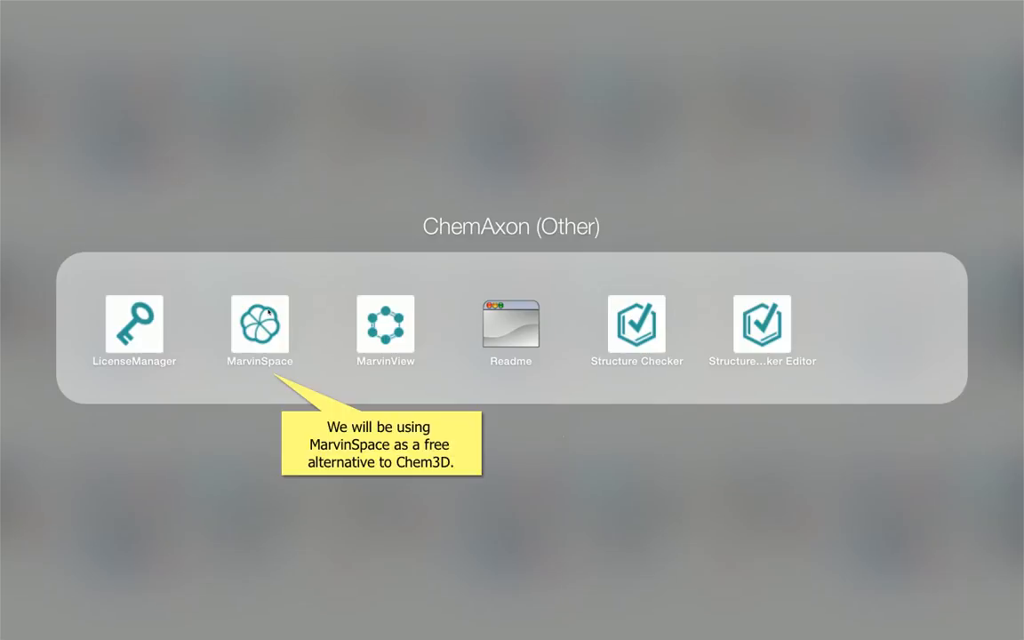
left_click(259, 327)
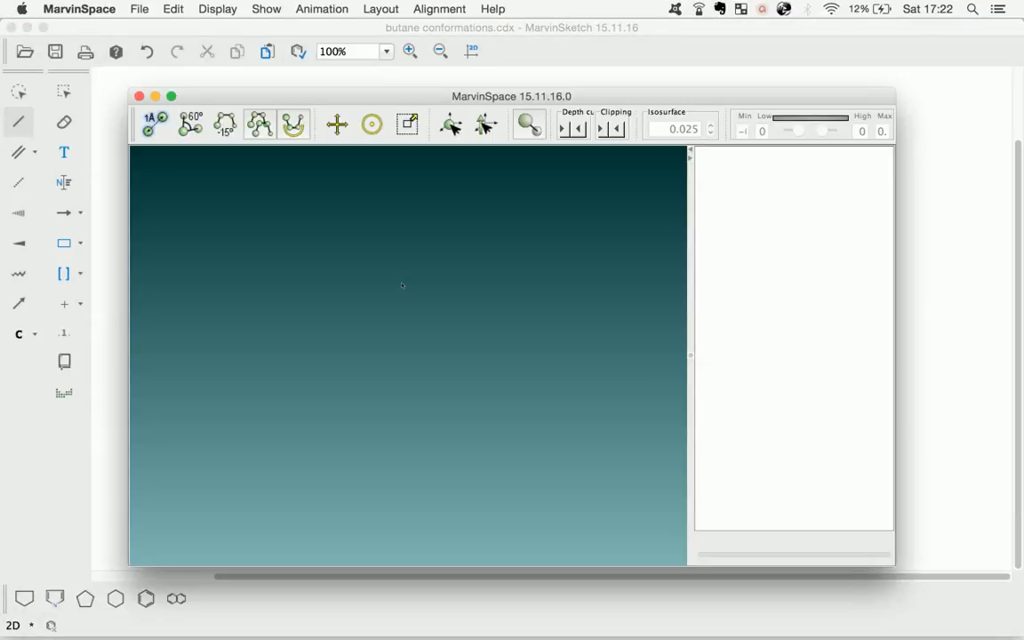
left_click(173, 96)
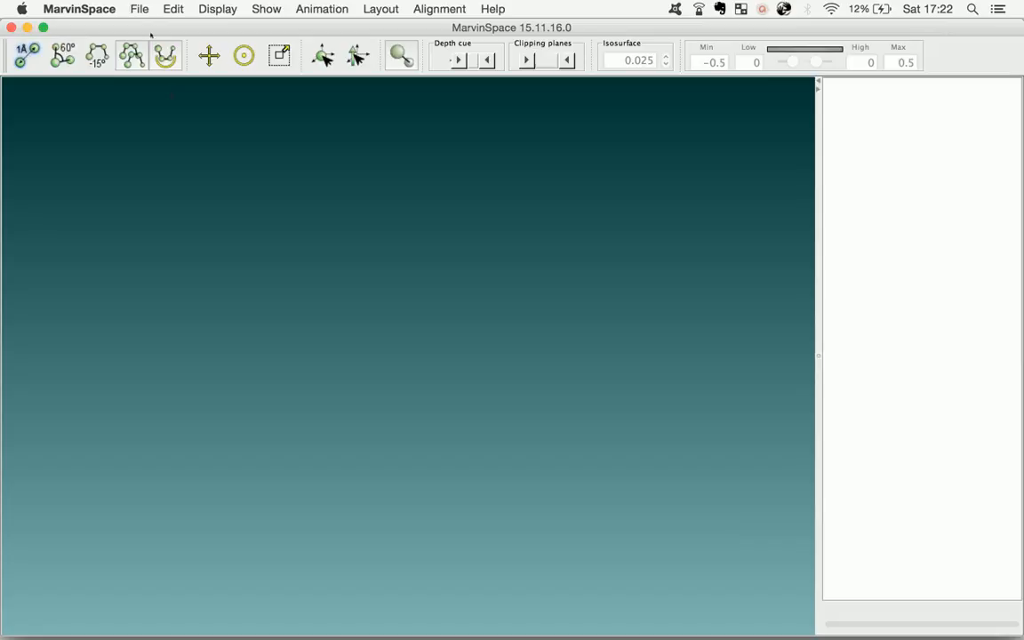
Open butane conformations.cdx from Documents, 2nd Year Work, Professional Practice
left_click(139, 8)
left_click(157, 28)
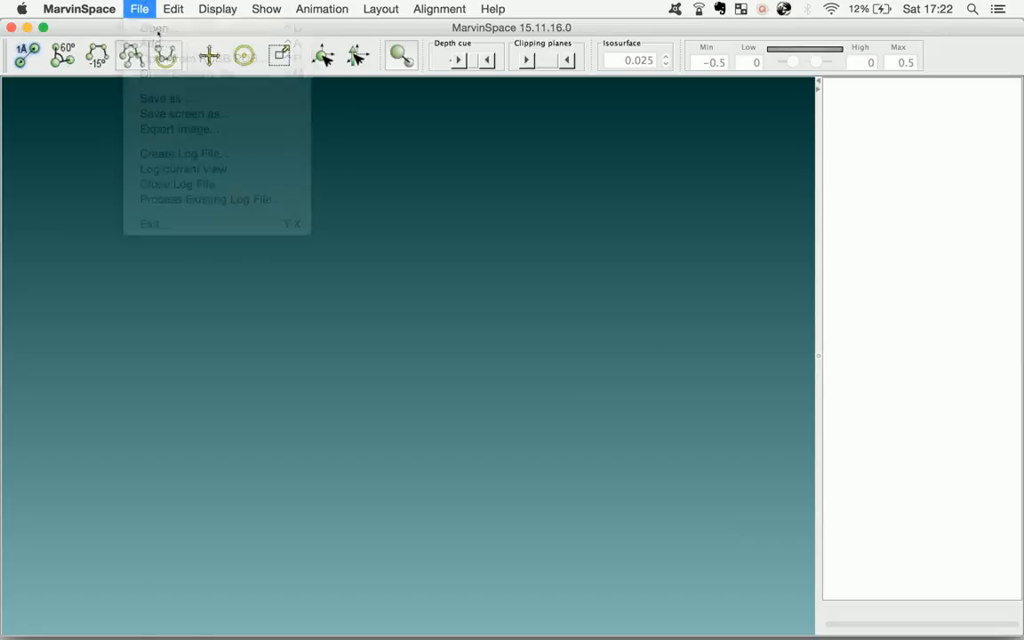
double_click(277, 308)
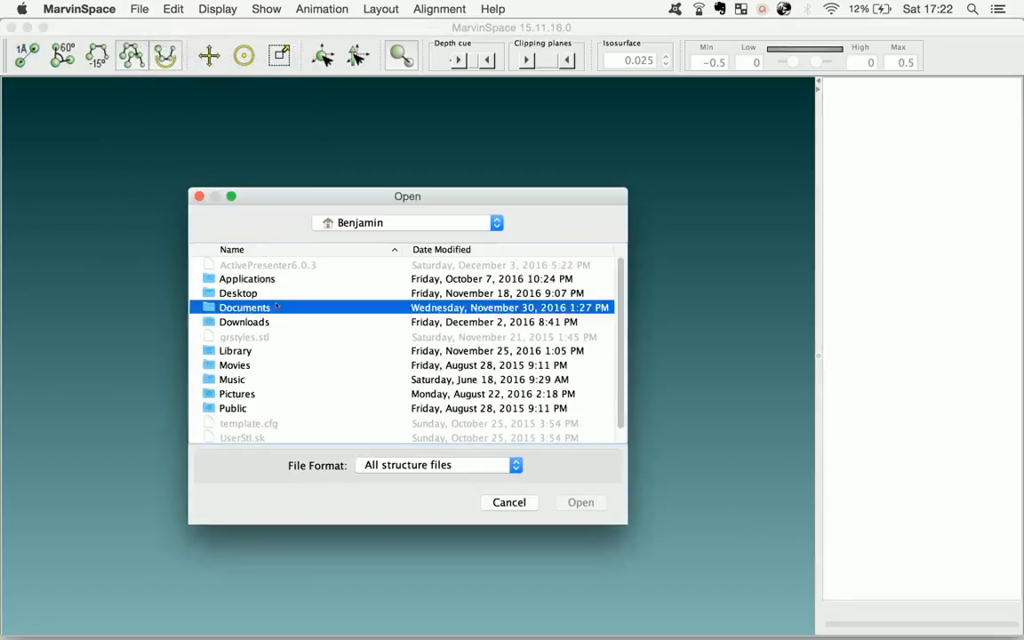
double_click(278, 279)
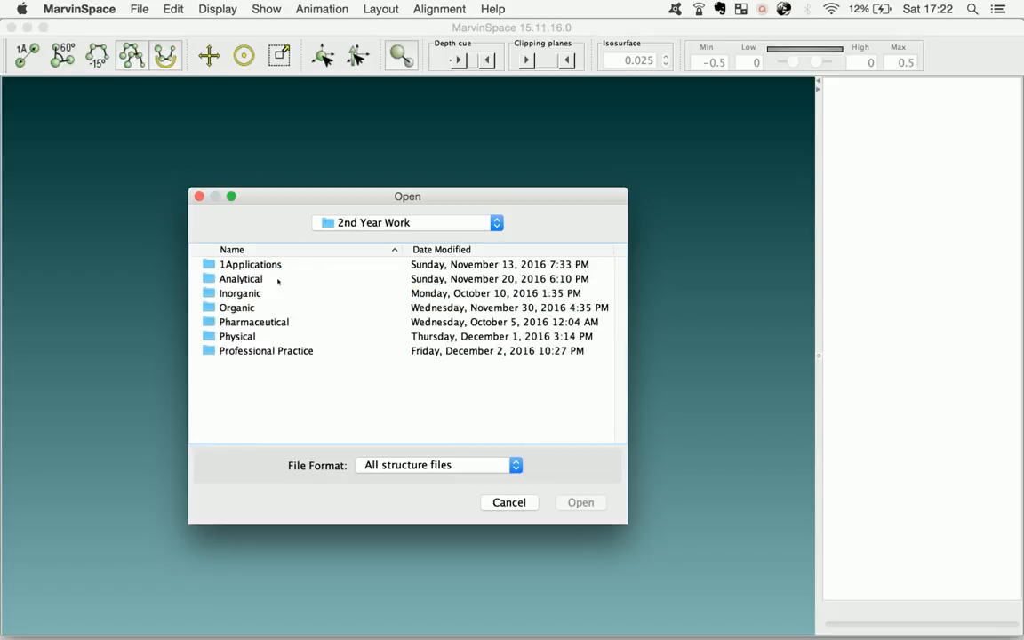
double_click(279, 350)
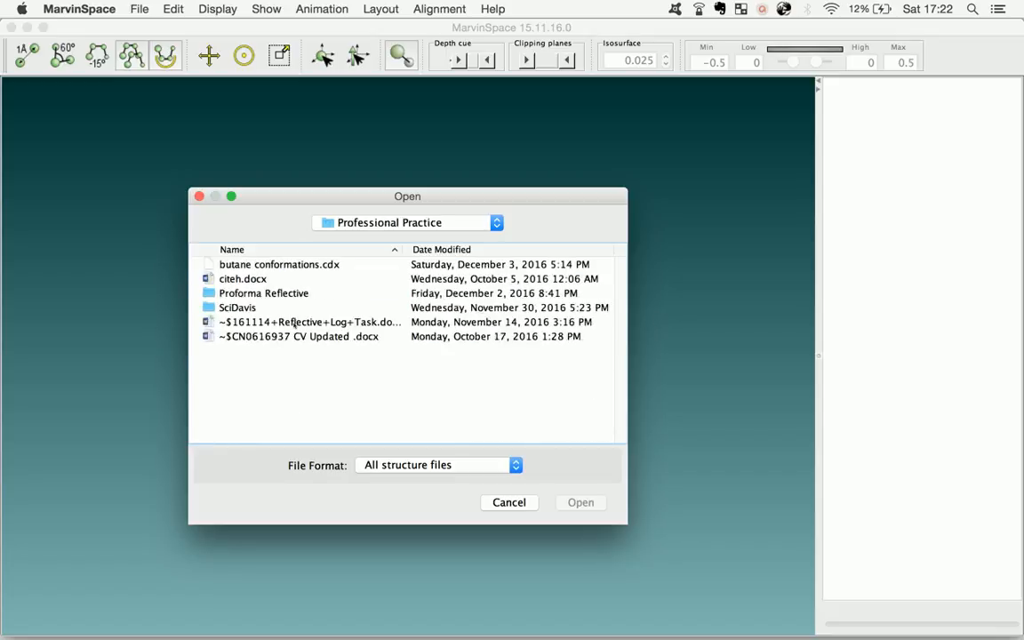
double_click(316, 264)
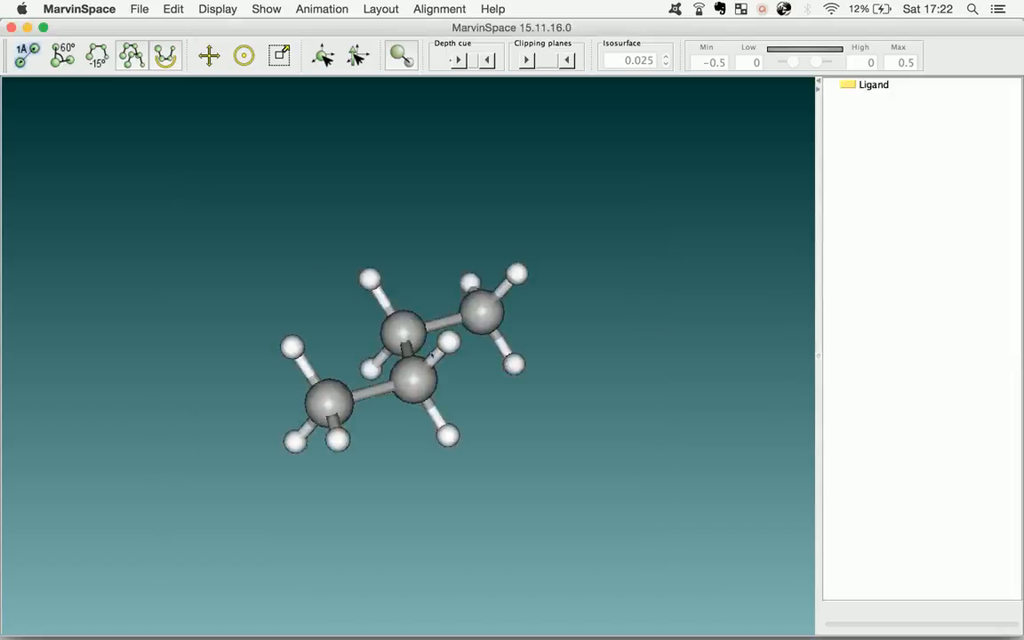
Rotate the 3D butane model and play the Auto Rotation animation to examine its arrangement in space
left_click_drag(415, 341, 416, 382)
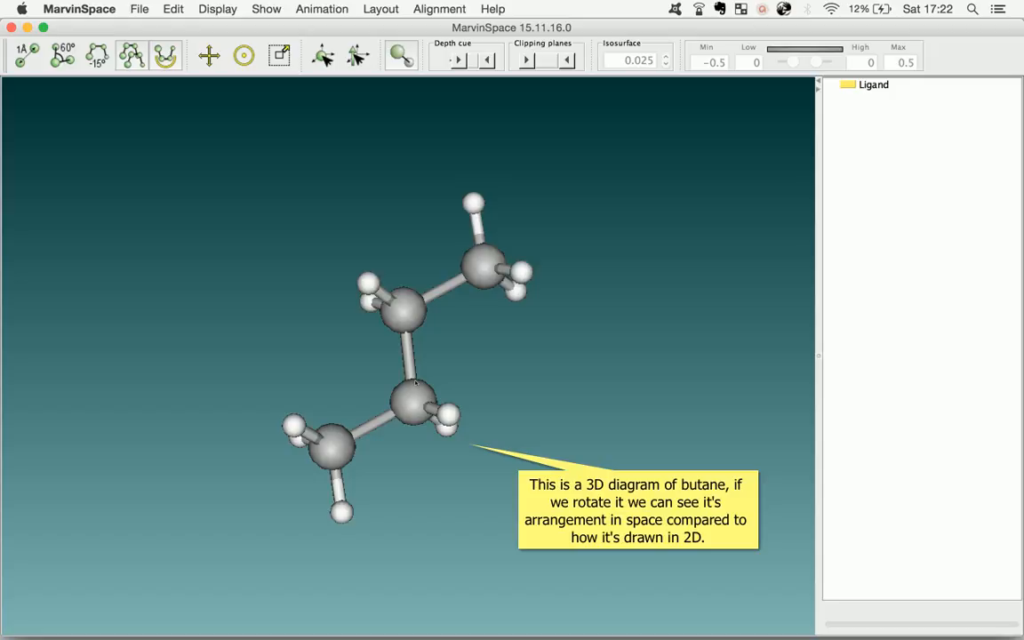
left_click(322, 9)
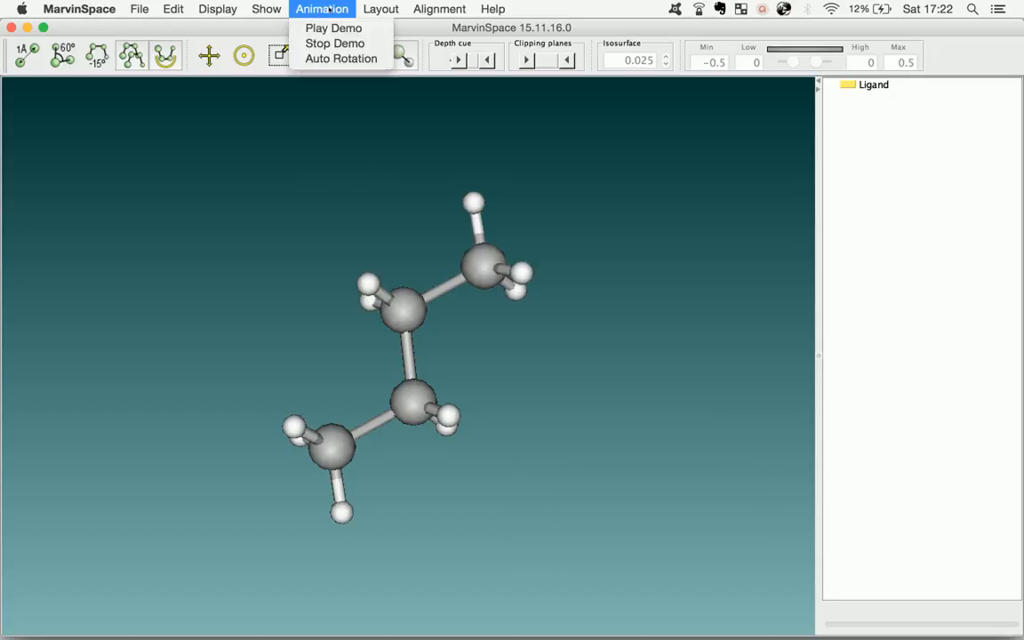
left_click(343, 59)
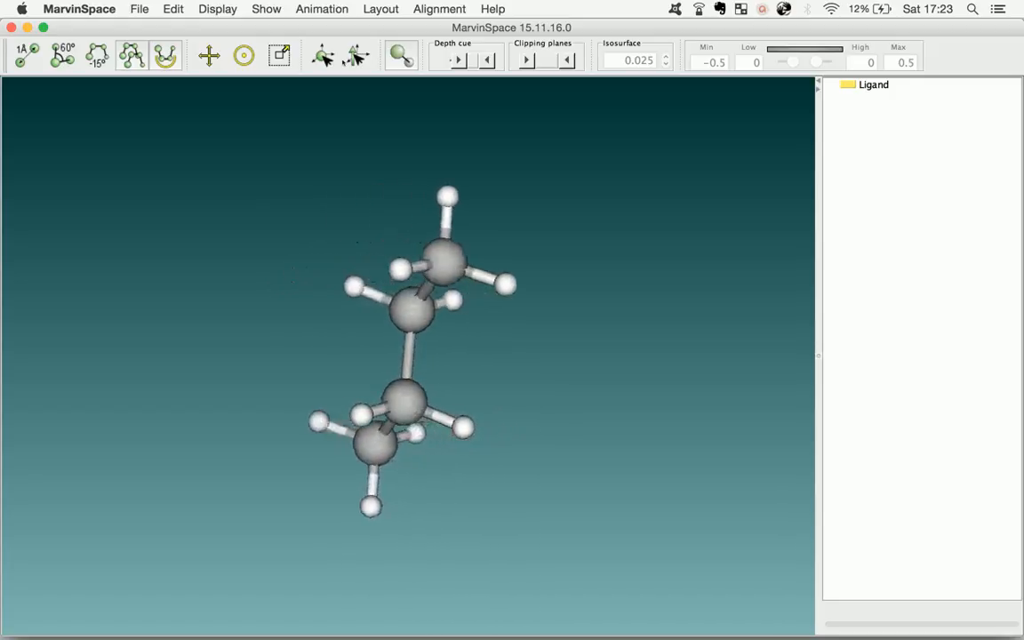
left_click(321, 9)
left_click(336, 44)
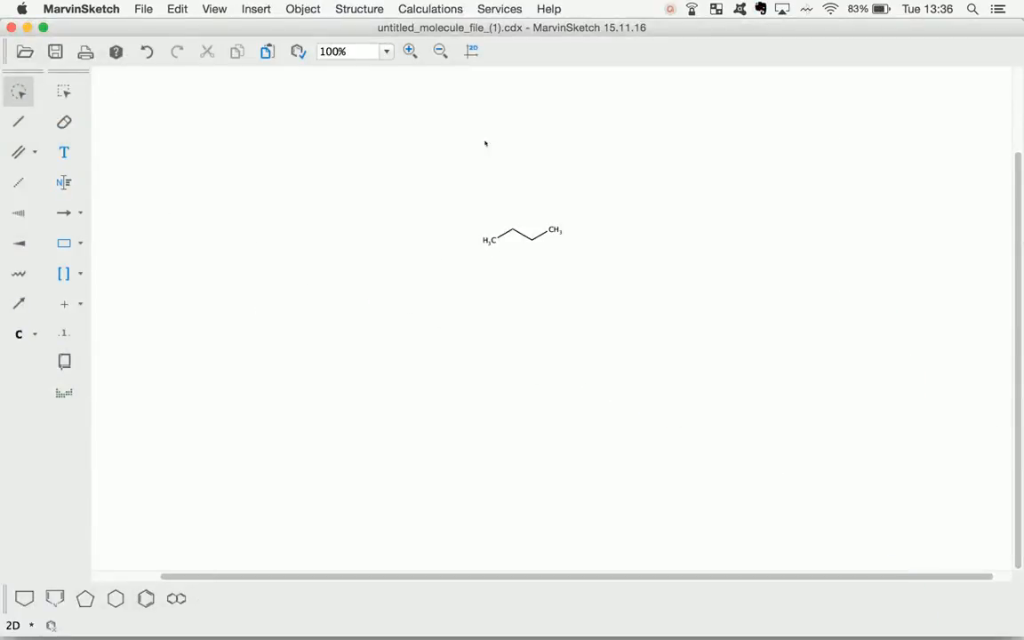
In MarvinSketch, run the Conformers calculation on the butane structure with the preset options
left_click(429, 8)
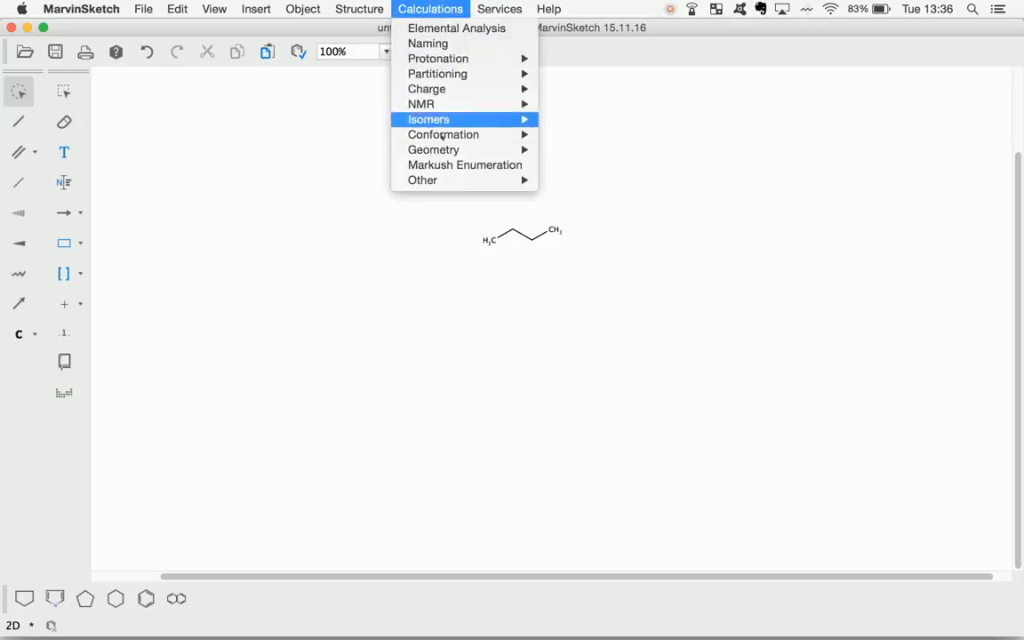
mouse_move(456, 135)
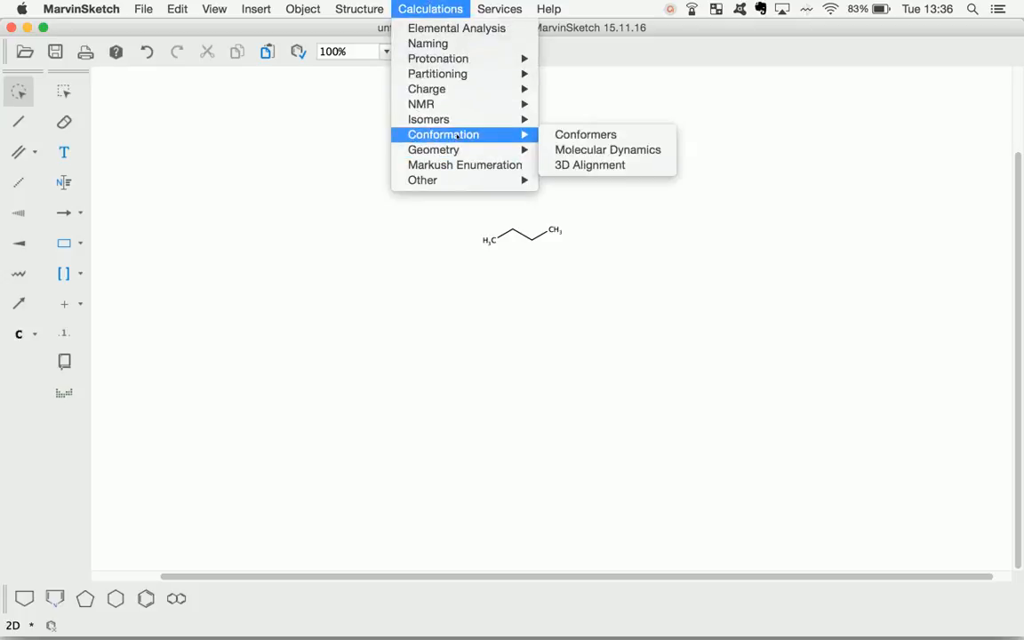
left_click(570, 140)
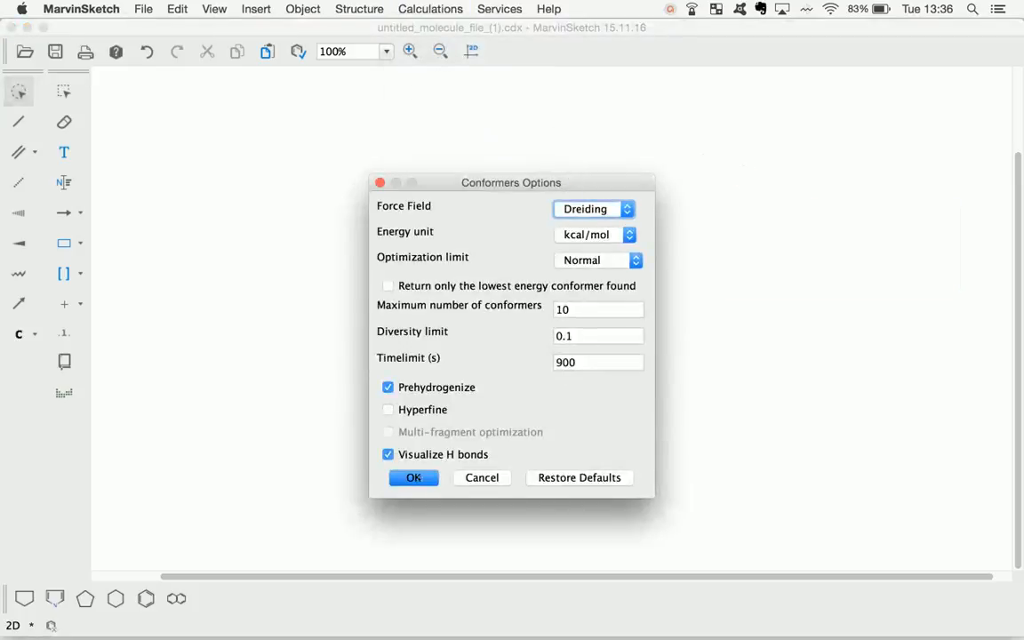
left_click(414, 477)
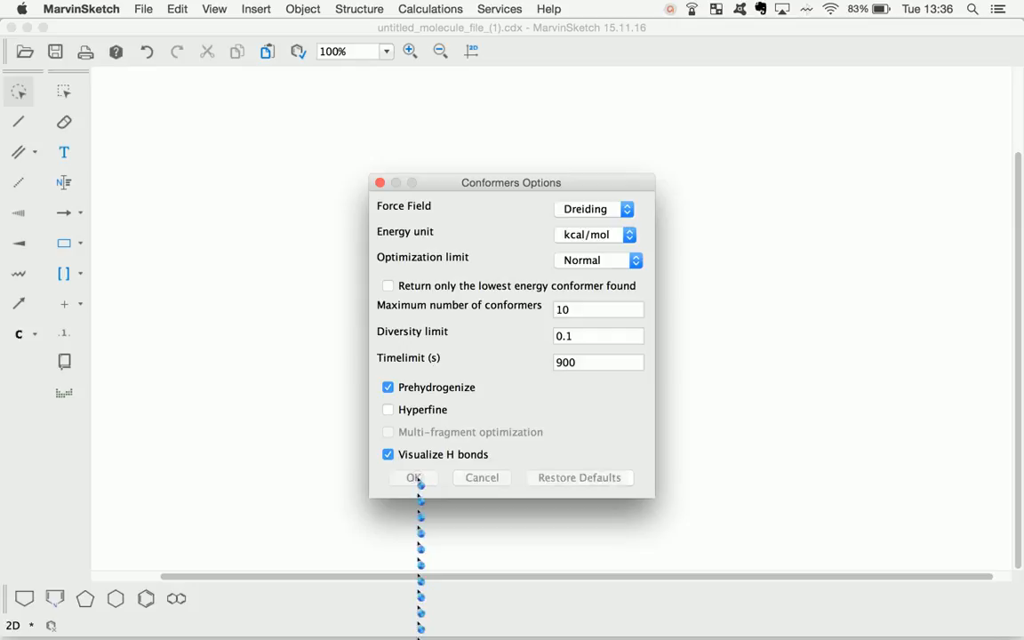
left_click(685, 429)
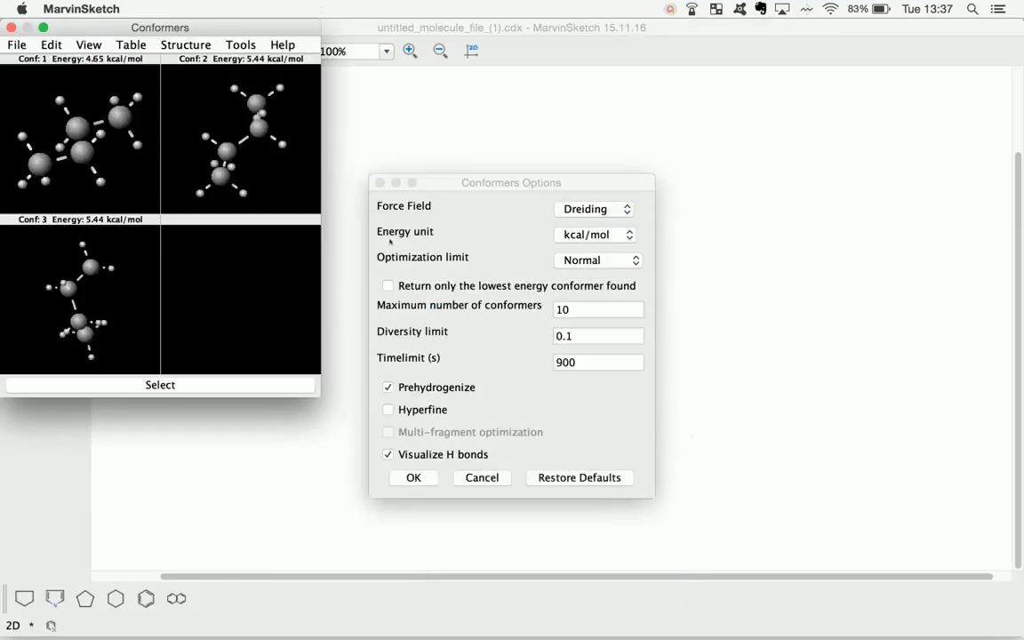
Enlarge the Conformers results window and rotate each of the three butane conformers to compare their 3D shapes
left_click_drag(177, 33, 575, 4)
left_click(404, 27)
left_click_drag(263, 214, 274, 297)
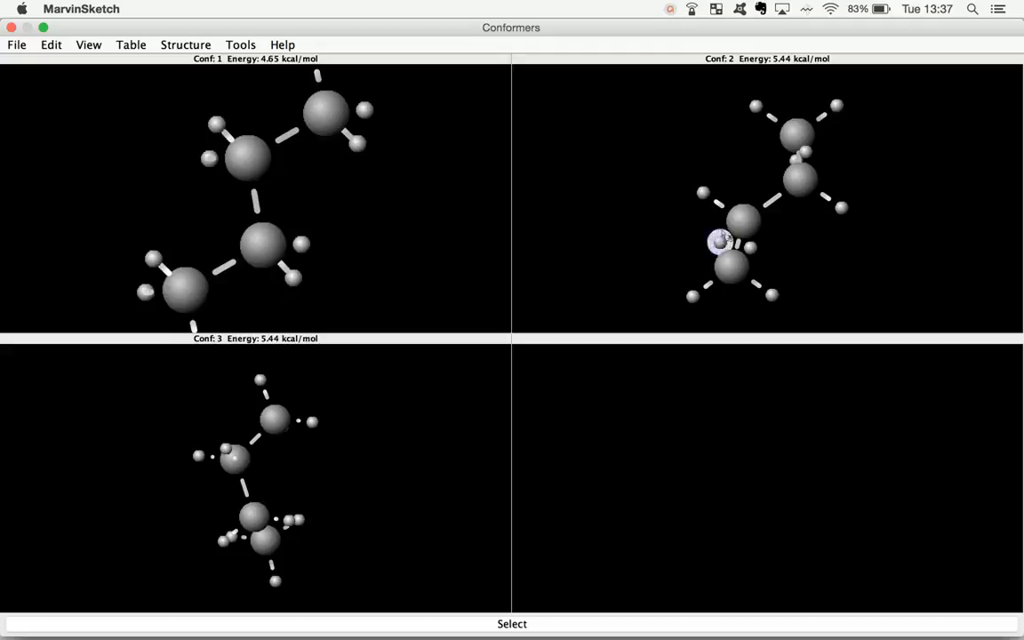
left_click_drag(751, 244, 862, 323)
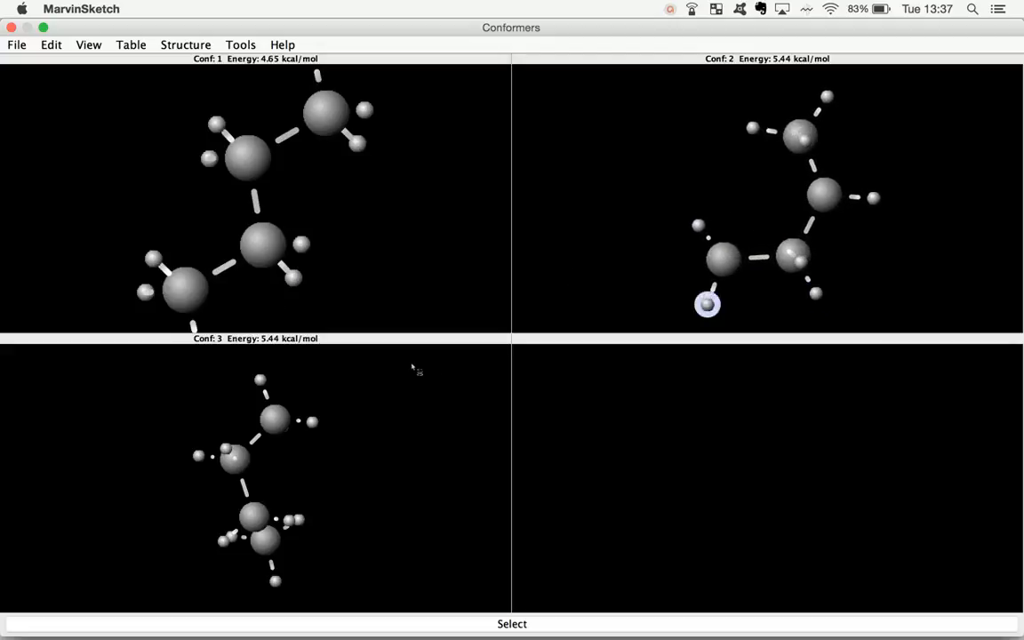
left_click_drag(221, 540, 429, 482)
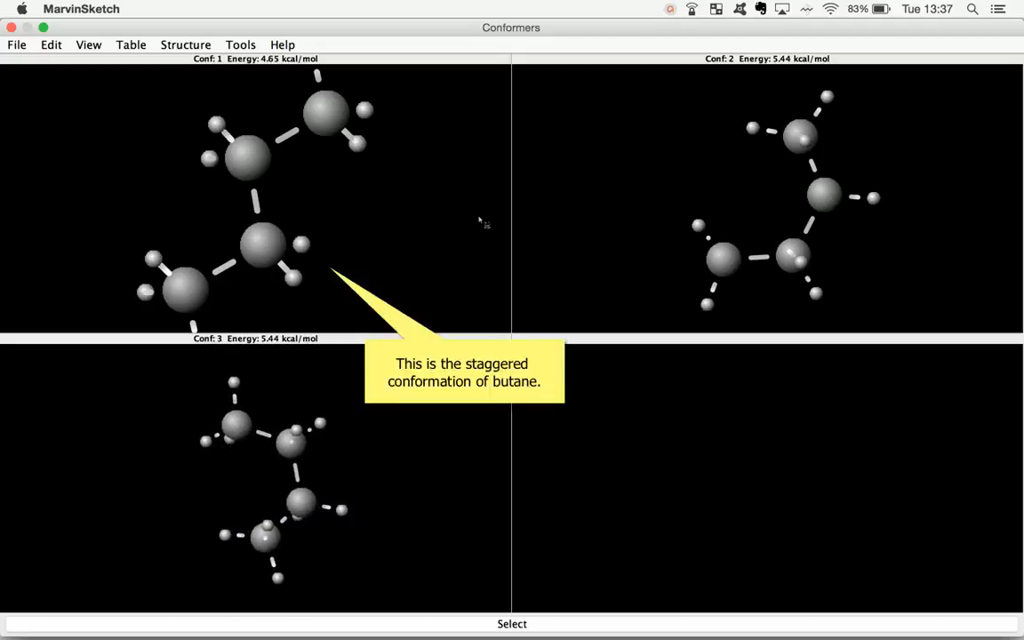
left_click_drag(217, 129, 281, 381)
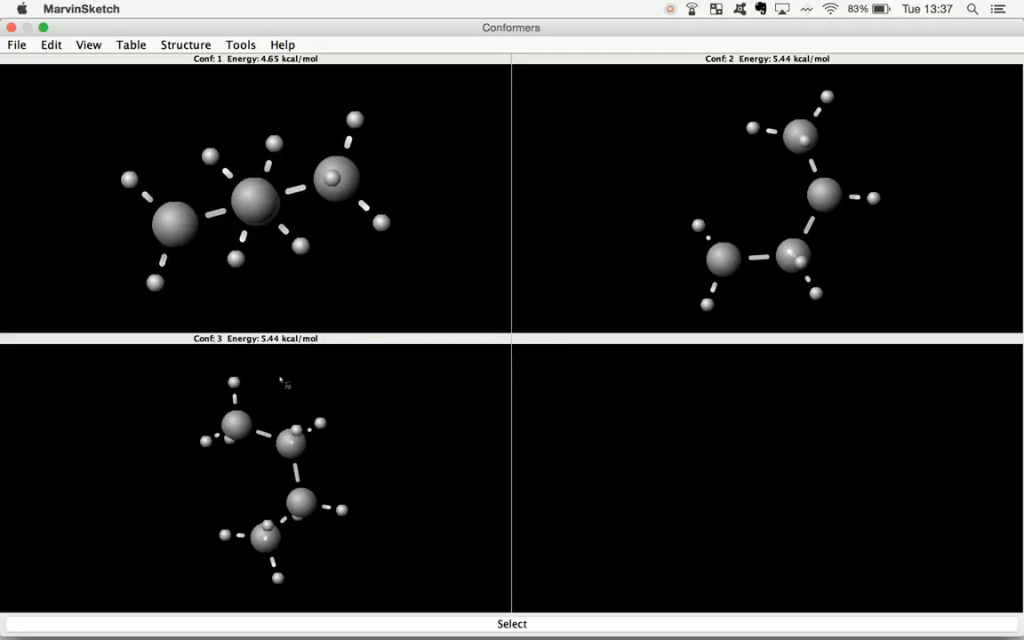
Rotate the second and third butane conformers to compare the two arrangements of equal energy
left_click_drag(828, 189, 748, 325)
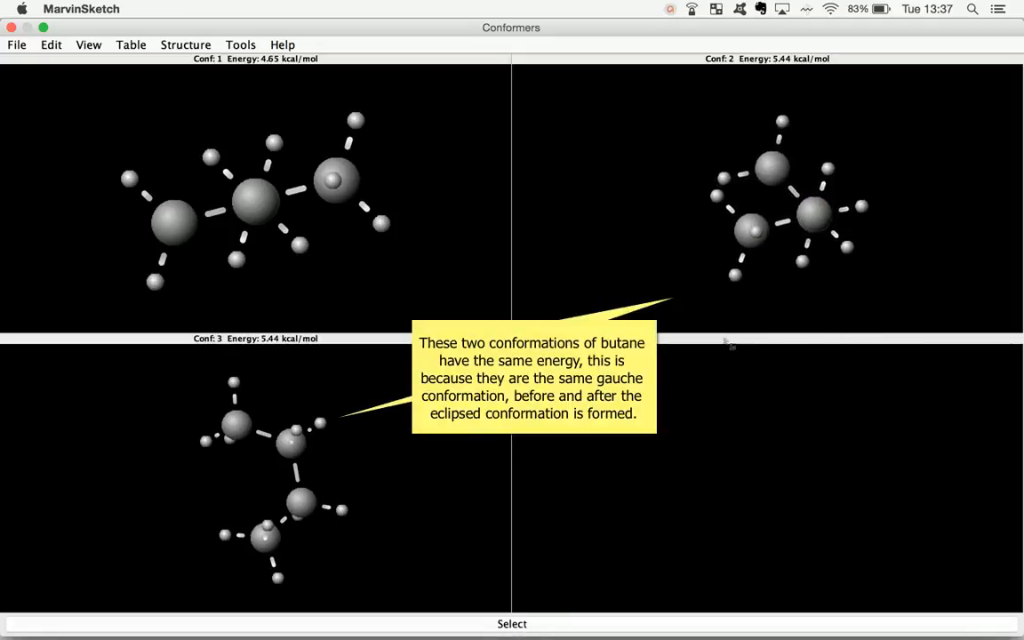
left_click_drag(293, 422, 304, 553)
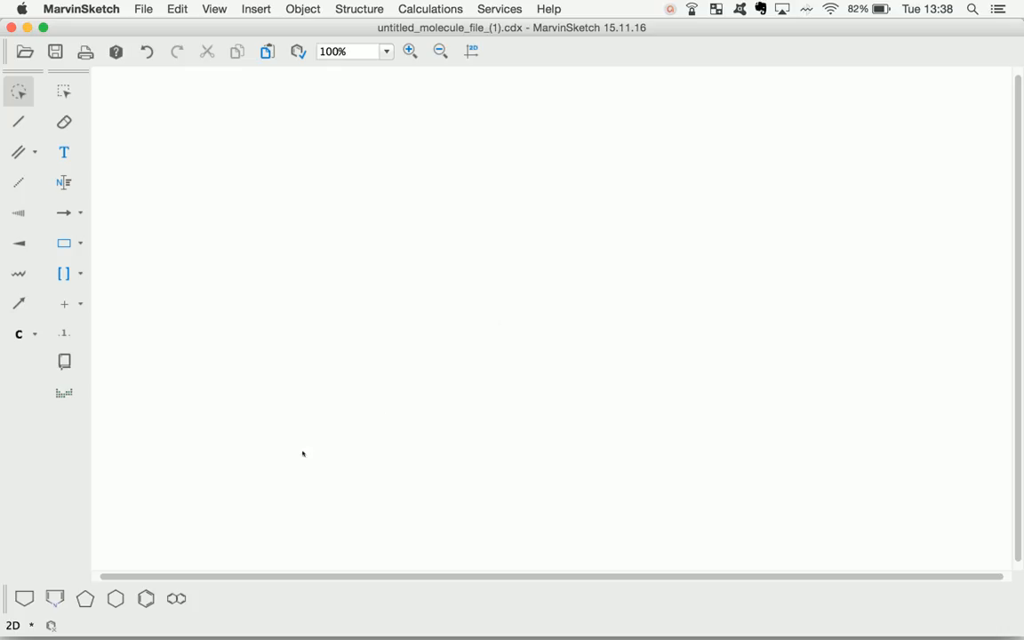
Place a cyclohexane ring on the blank canvas and save the drawing as cyclohexane in CDX format in the Professional Practice folder
left_click(115, 598)
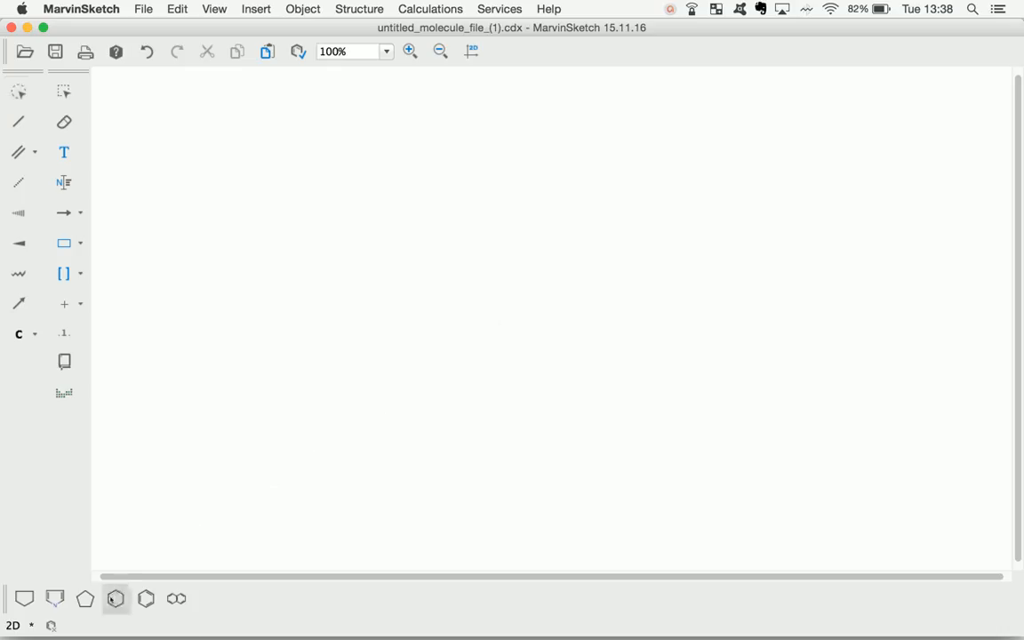
left_click(502, 263)
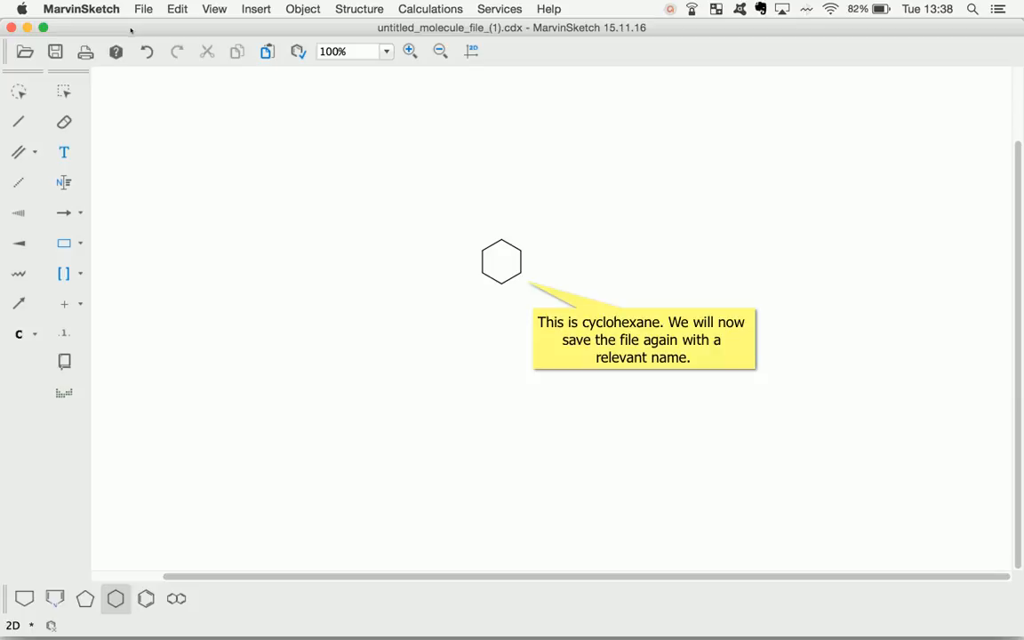
left_click(142, 9)
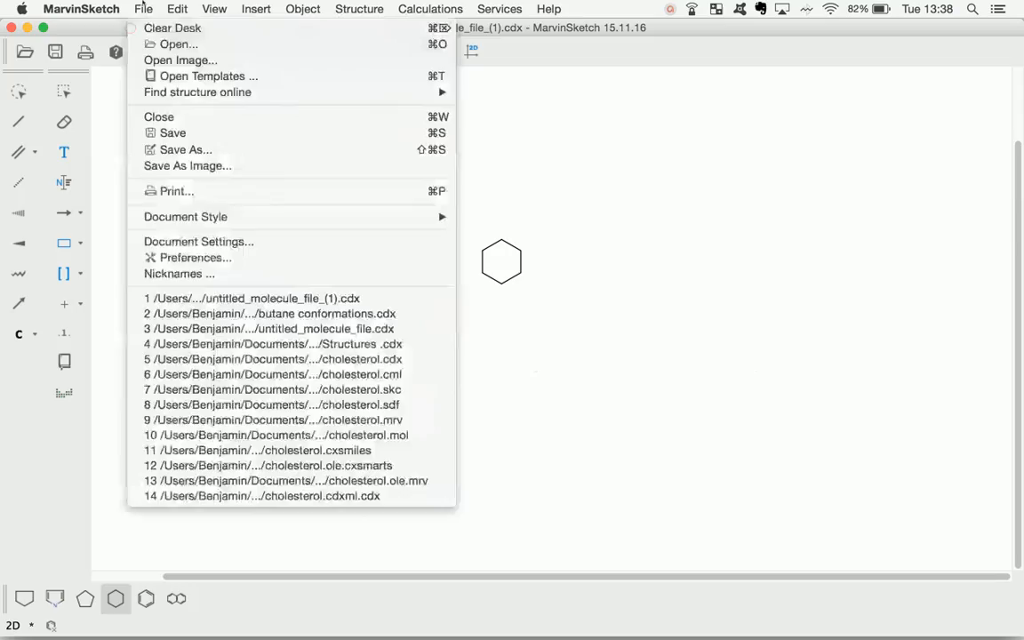
left_click(169, 149)
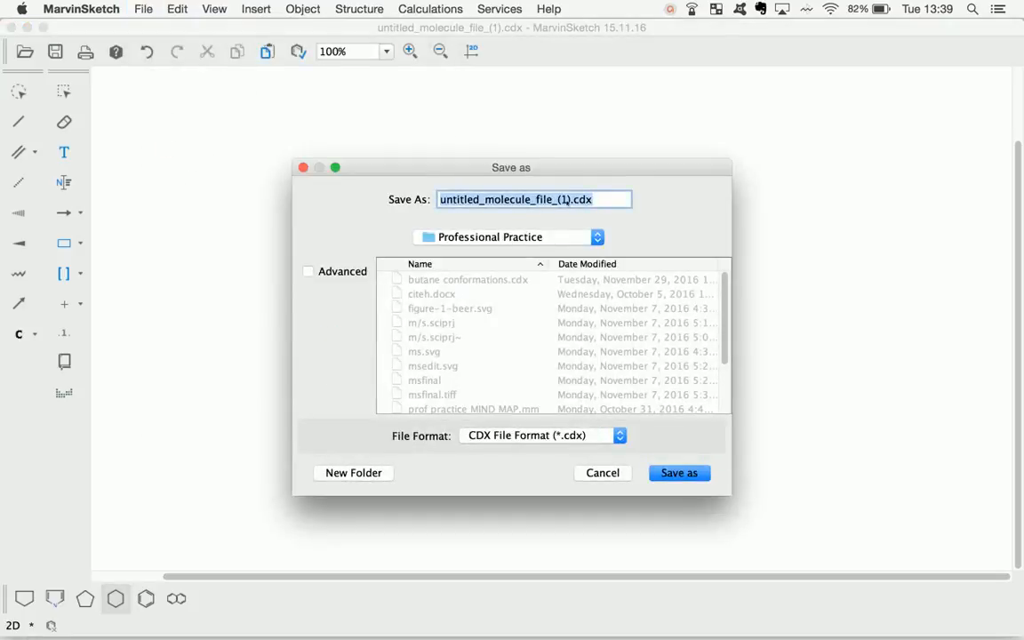
type("cycloha")
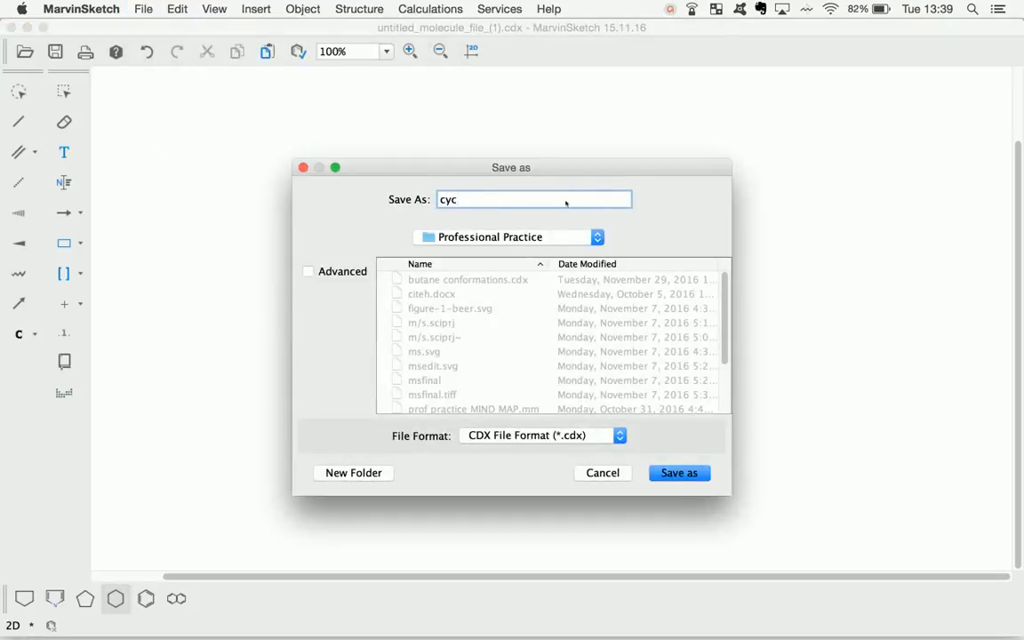
key("BackSpace")
type("exane")
left_click(664, 471)
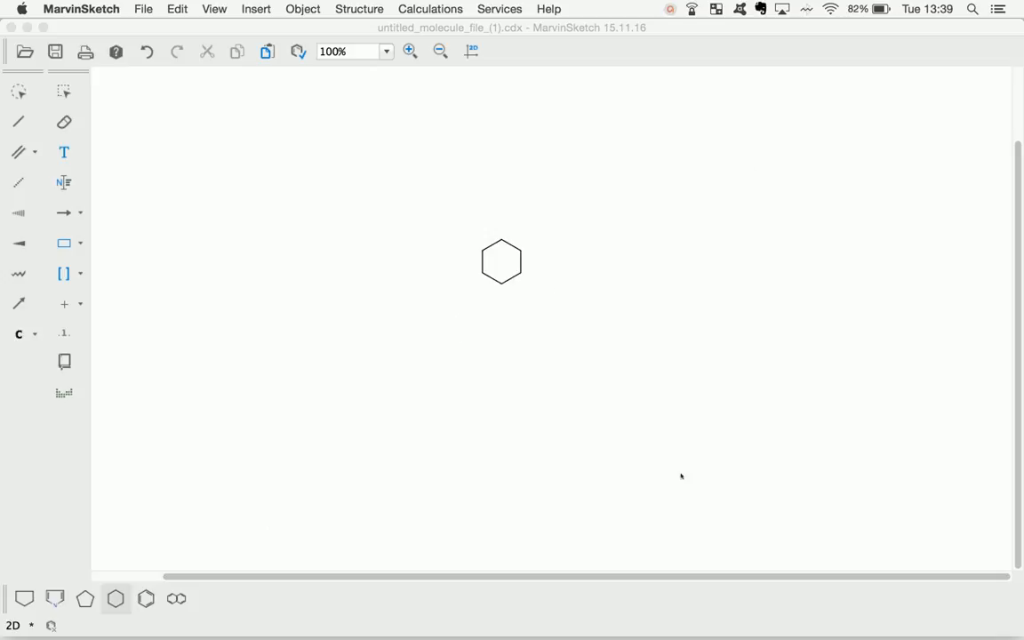
left_click(681, 475)
Switch to MarvinSpace and open cyclohexane.cdx from Professional Practice, closing the butane model already loaded
mouse_move(557, 633)
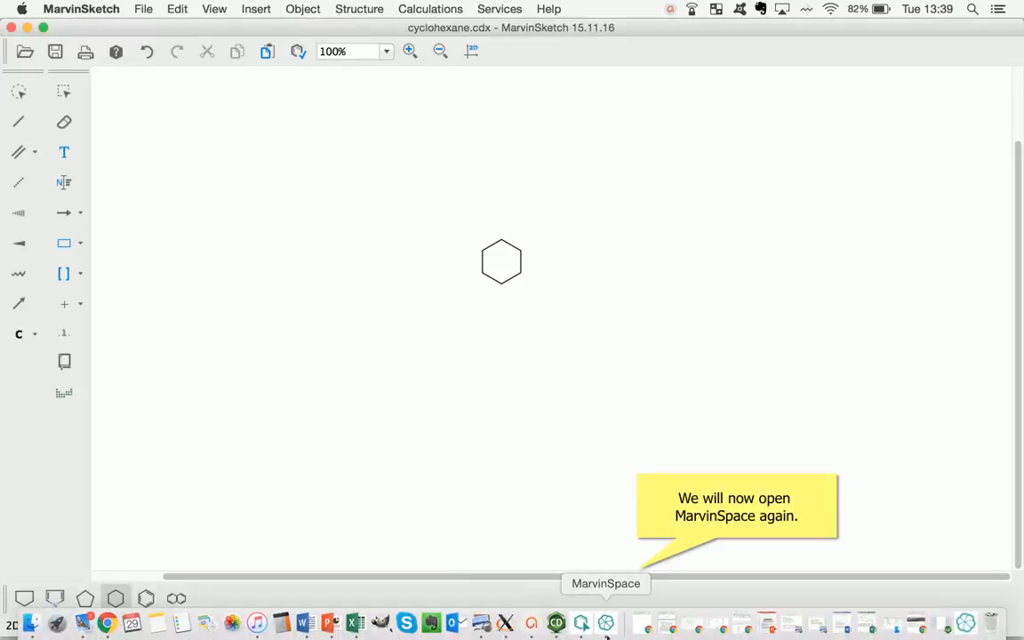
left_click(606, 627)
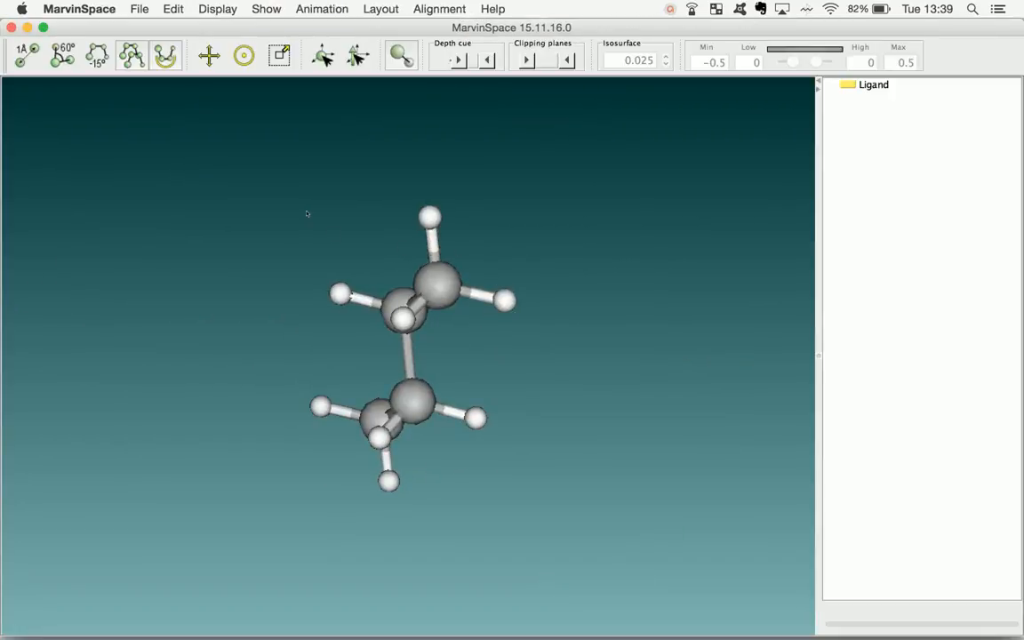
left_click(140, 9)
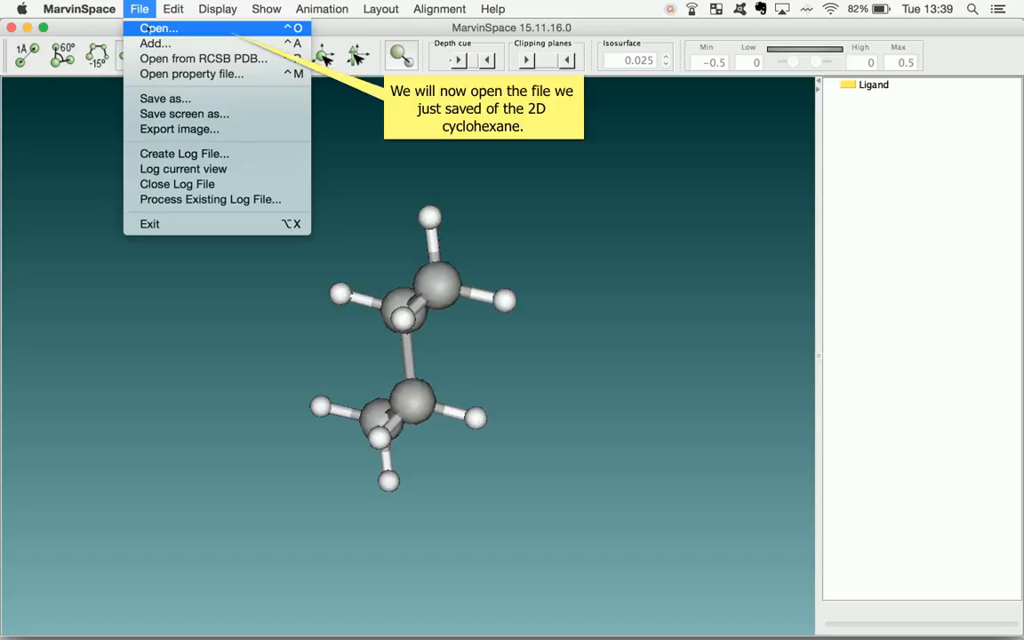
left_click(149, 28)
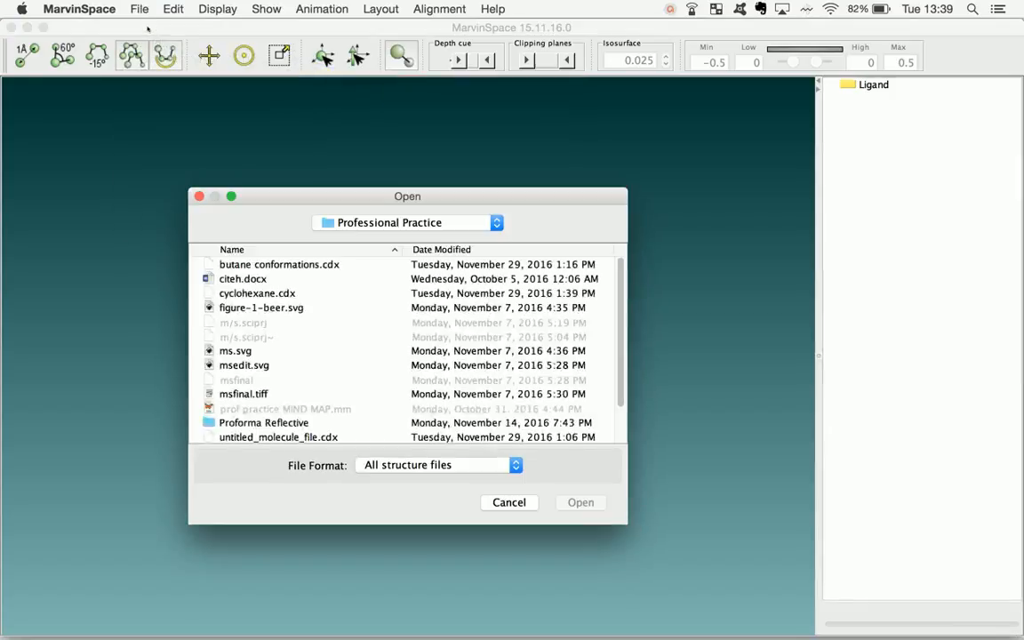
double_click(274, 265)
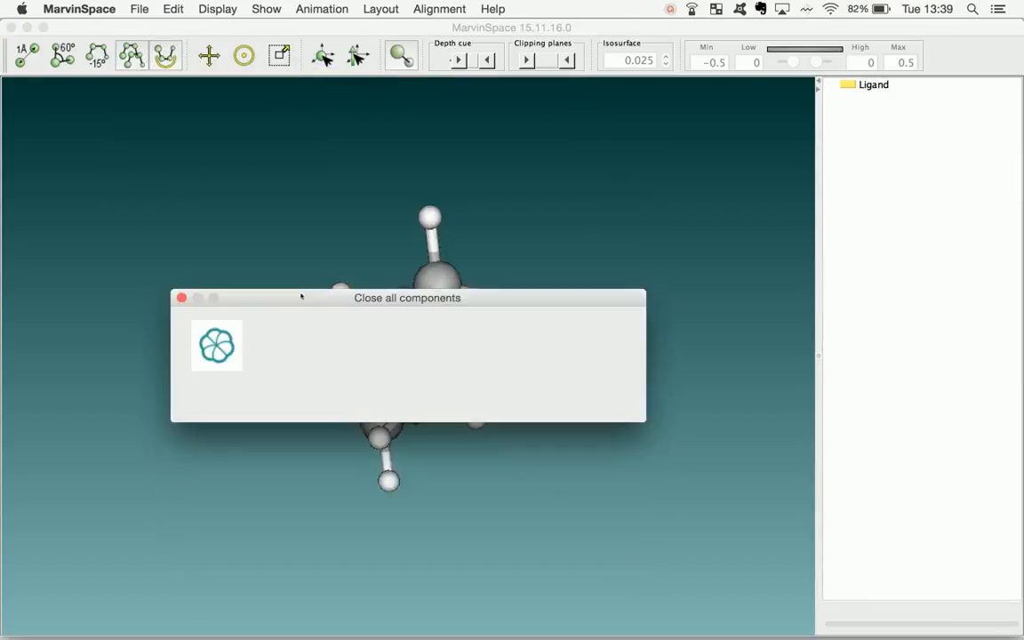
left_click(418, 396)
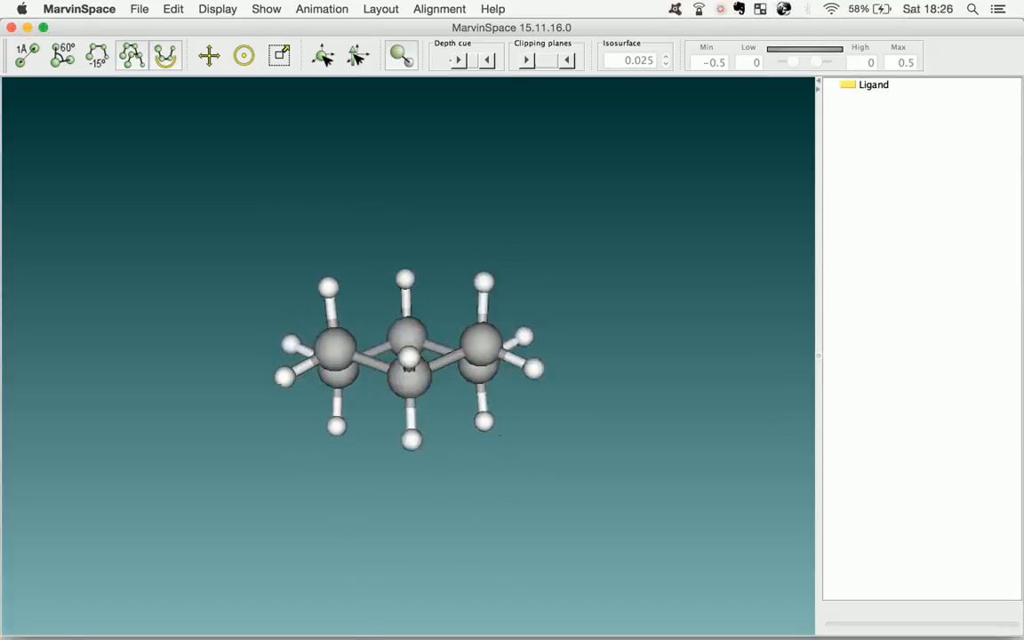
Switch to MarvinSketch and run the Conformers calculation on cyclohexane with the preset options, continuing in evaluation mode
mouse_move(491, 622)
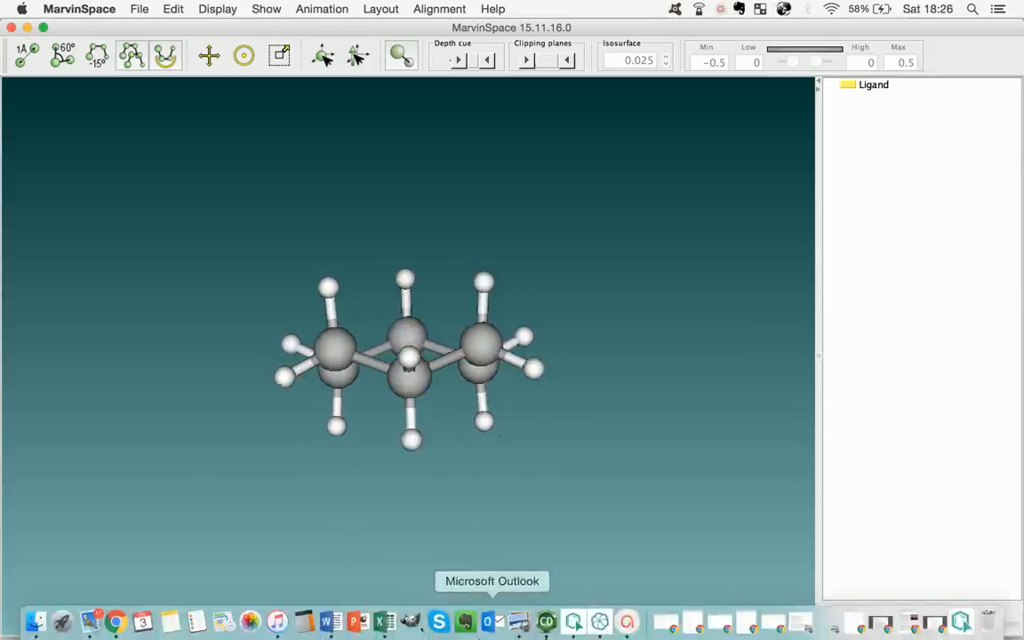
left_click(573, 623)
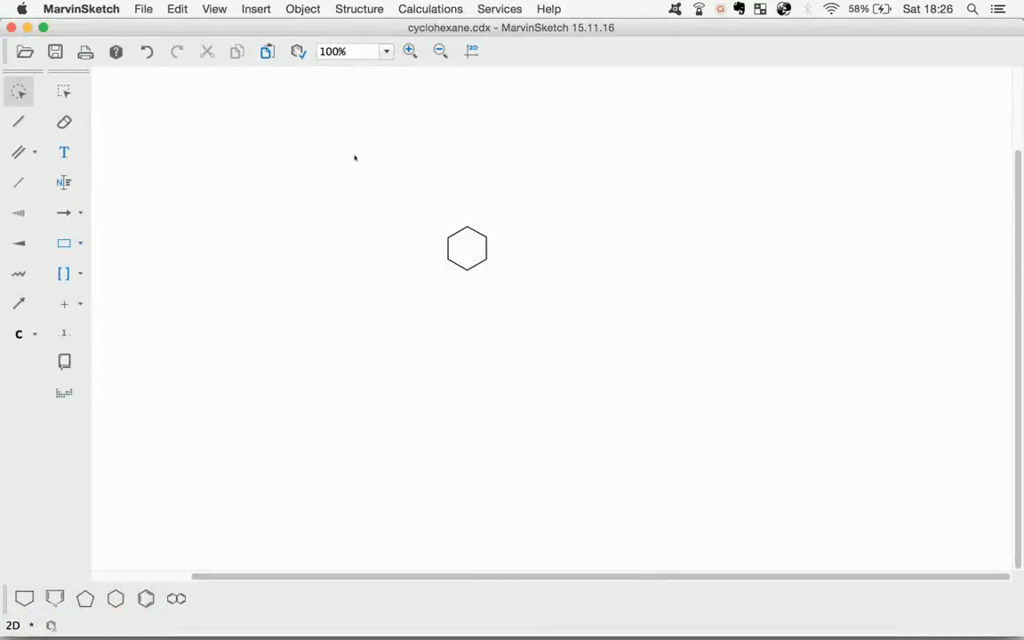
left_click(429, 11)
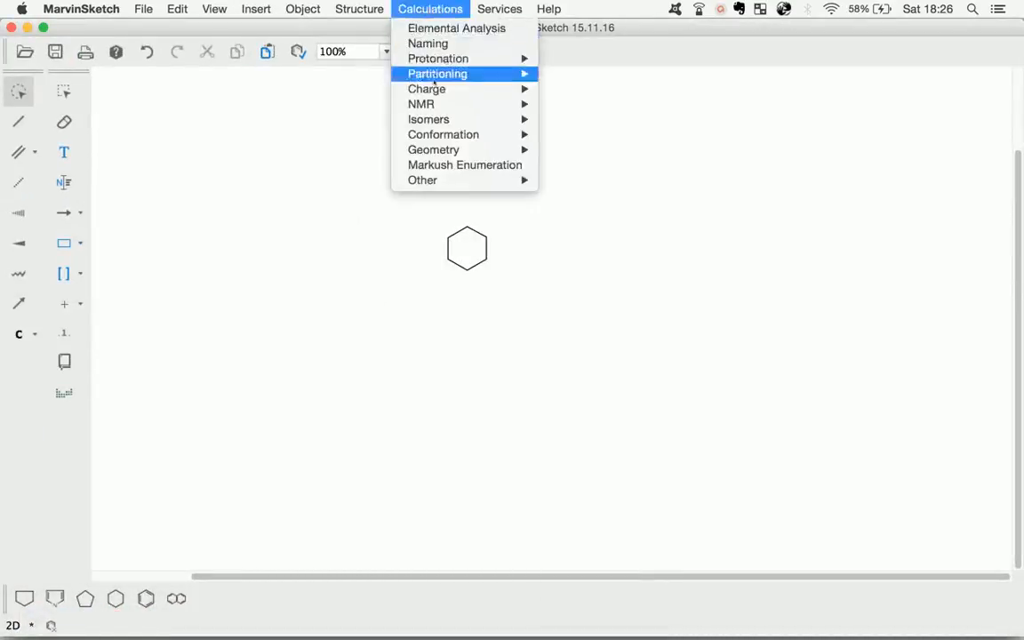
mouse_move(437, 136)
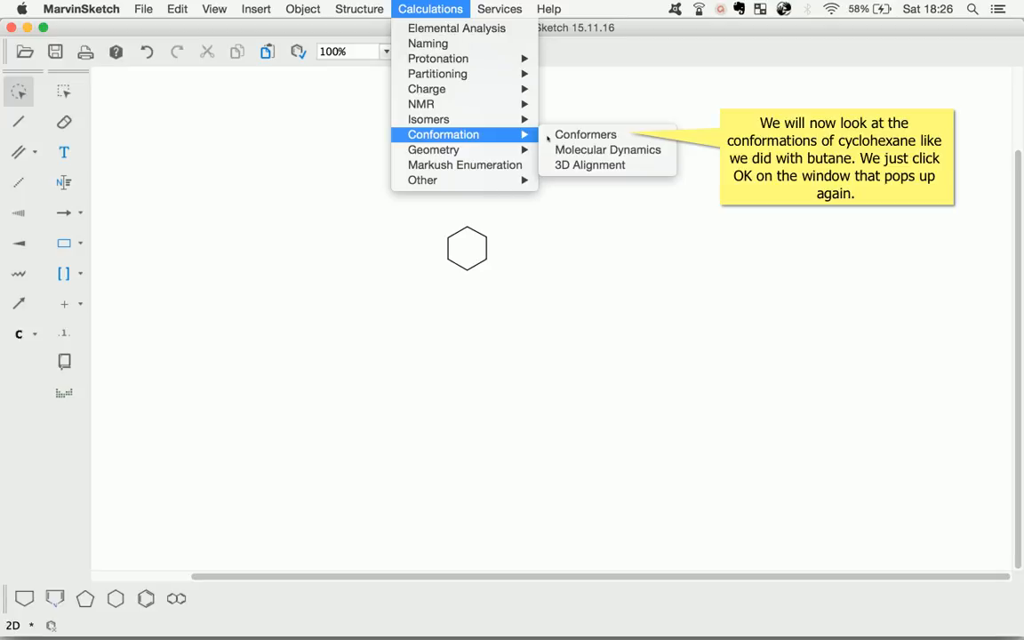
left_click(552, 135)
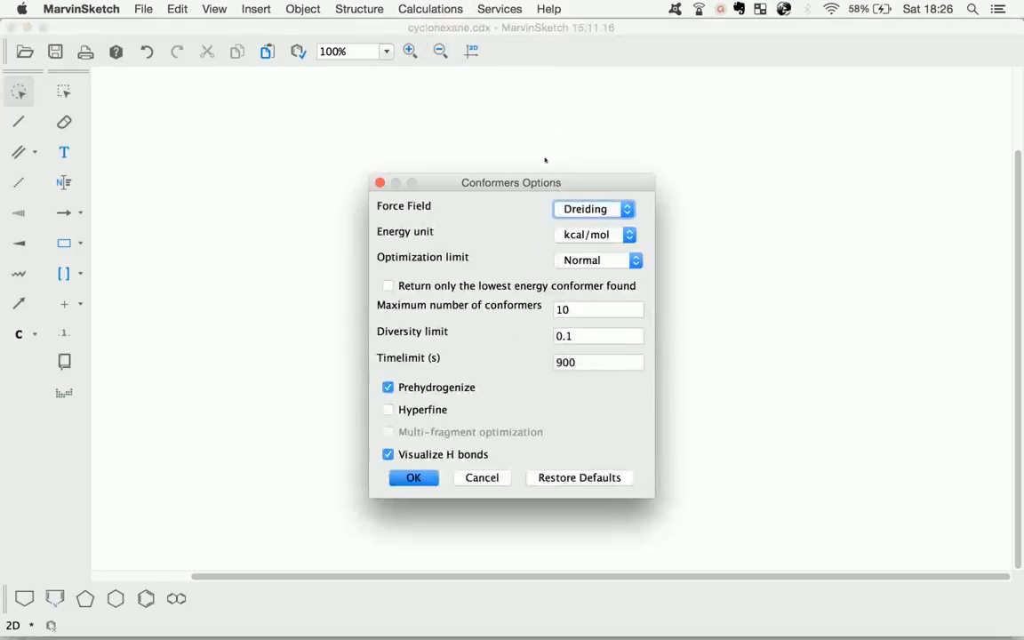
left_click(426, 479)
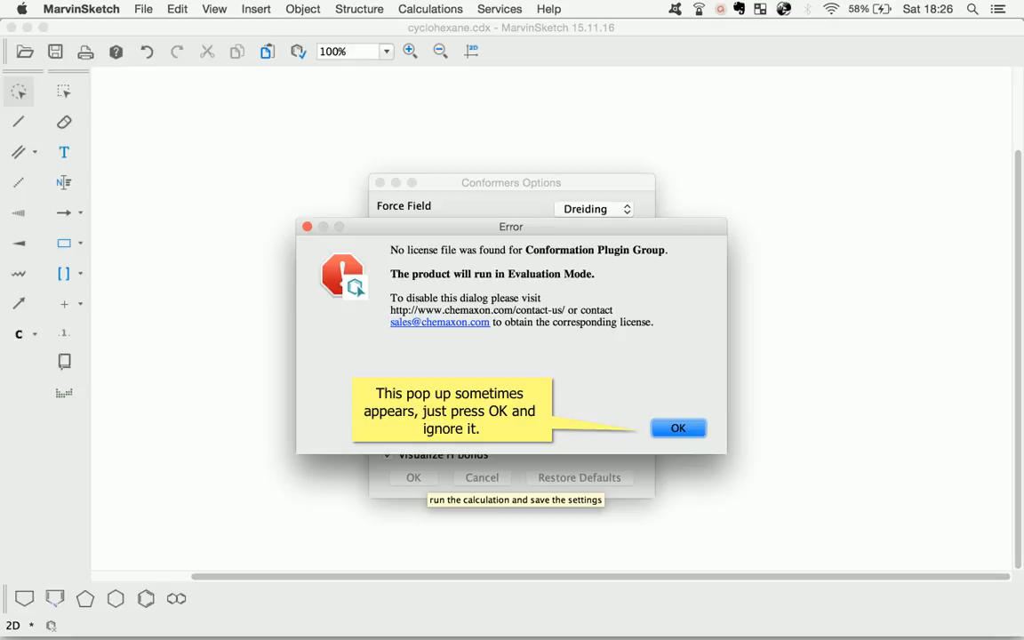
left_click(661, 432)
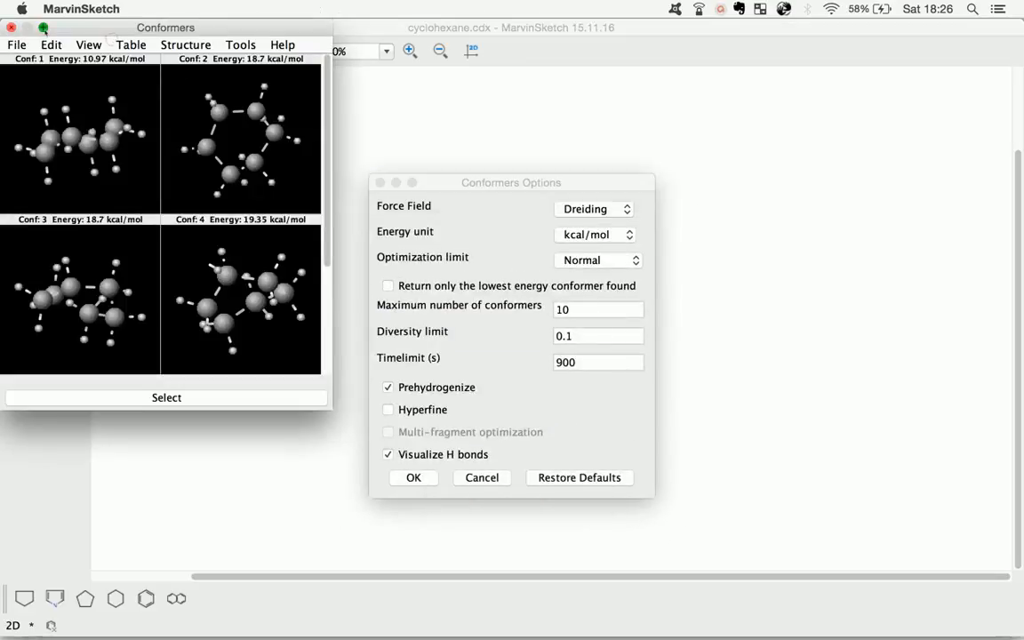
Enlarge the Conformers results window and rotate cyclohexane conformers 1 to 4 to compare their ring shapes
left_click(43, 28)
left_click_drag(314, 211, 389, 191)
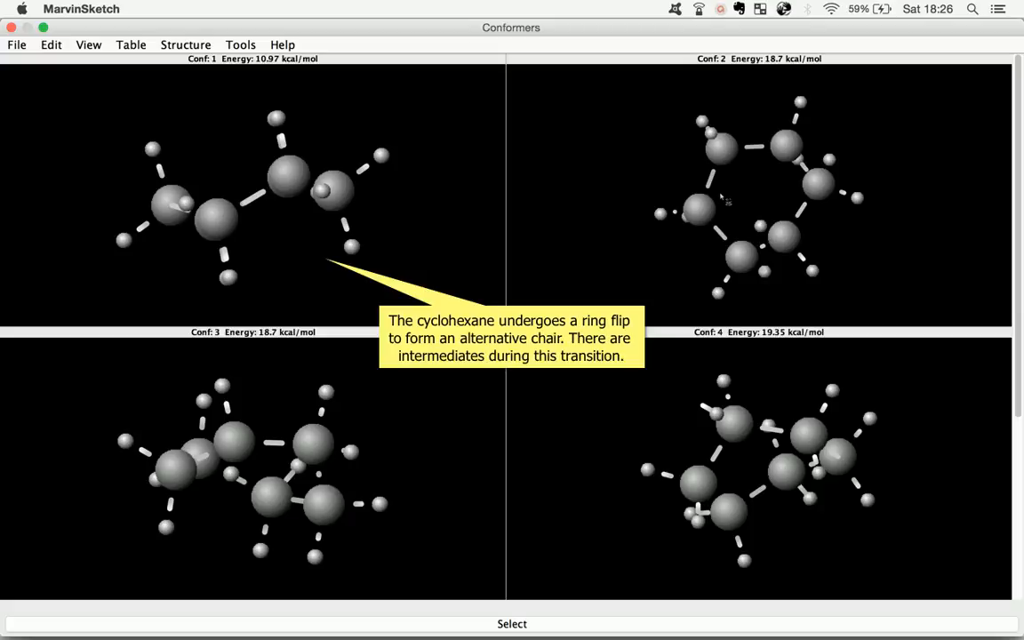
left_click_drag(722, 197, 826, 134)
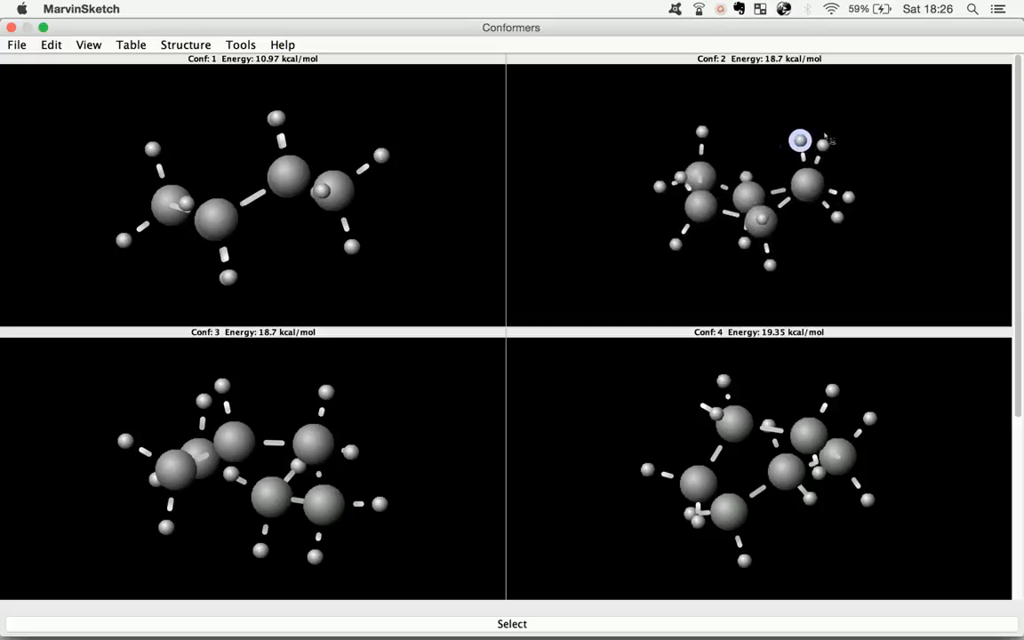
mouse_move(311, 442)
left_mouse_down()
mouse_move(302, 380)
mouse_move(279, 370)
left_mouse_up()
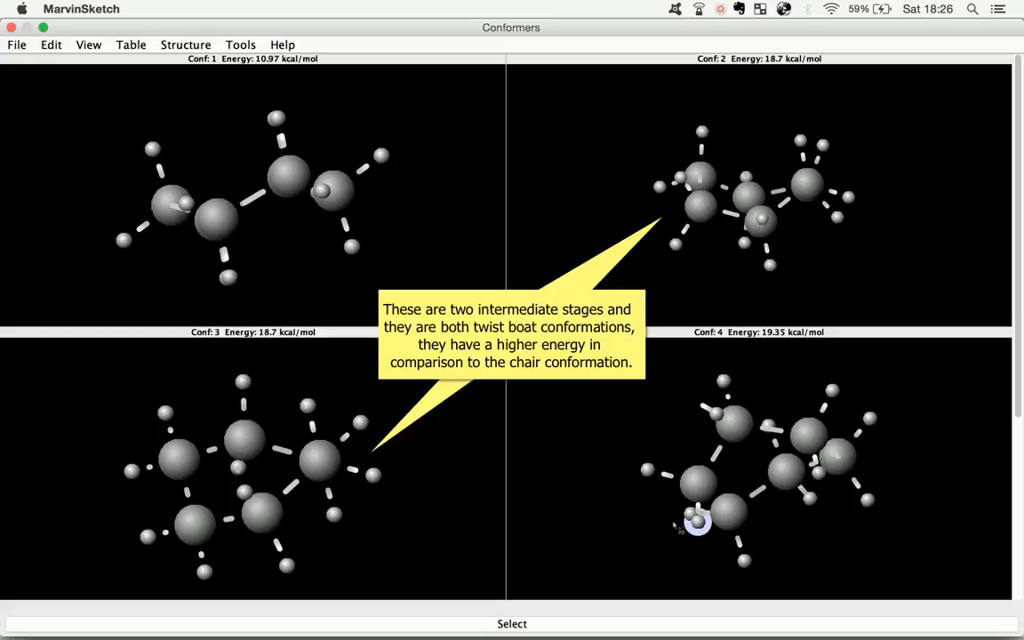
mouse_move(676, 526)
left_mouse_down()
mouse_move(697, 522)
mouse_move(773, 617)
mouse_move(751, 360)
left_mouse_up()
left_click_drag(703, 496, 716, 410)
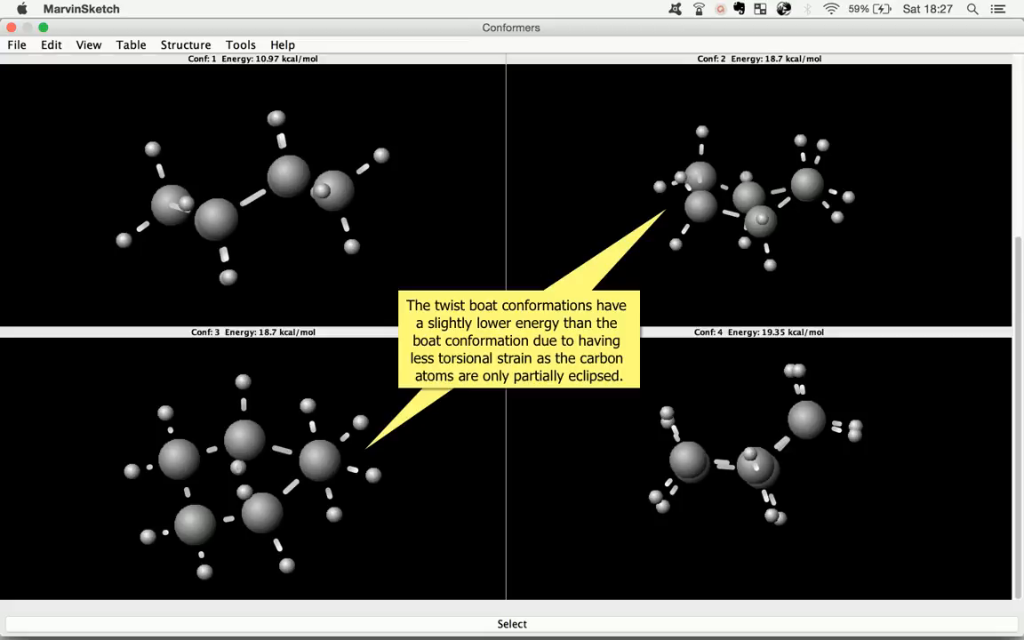
Rotate cyclohexane conformers 3, 4 and 5 into side views to examine how flat or puckered each ring is
scroll(612, 372, "down", 3)
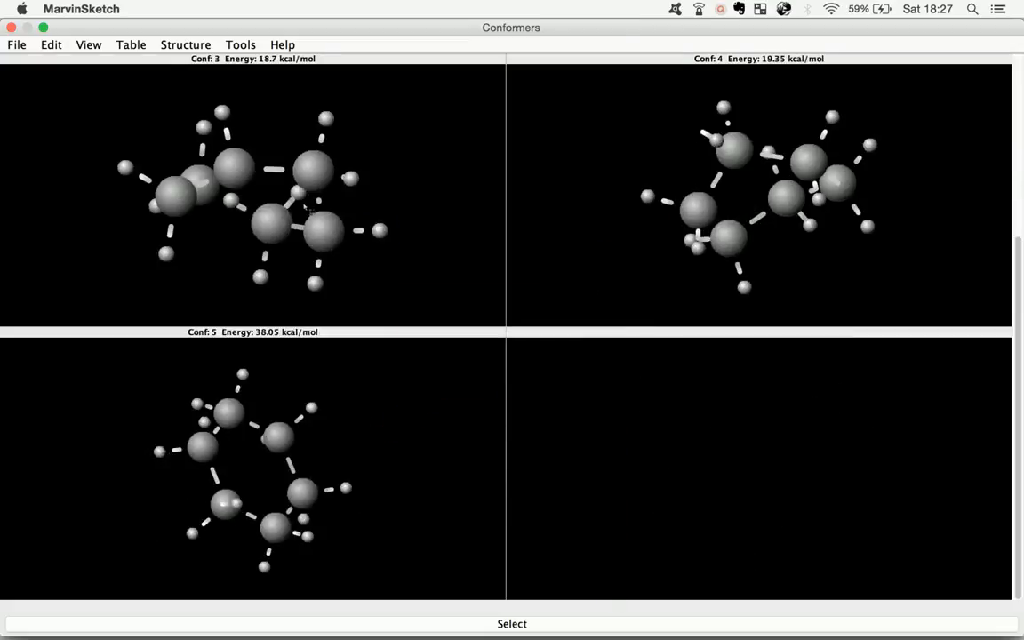
left_click_drag(247, 181, 239, 4)
left_click_drag(266, 256, 296, 136)
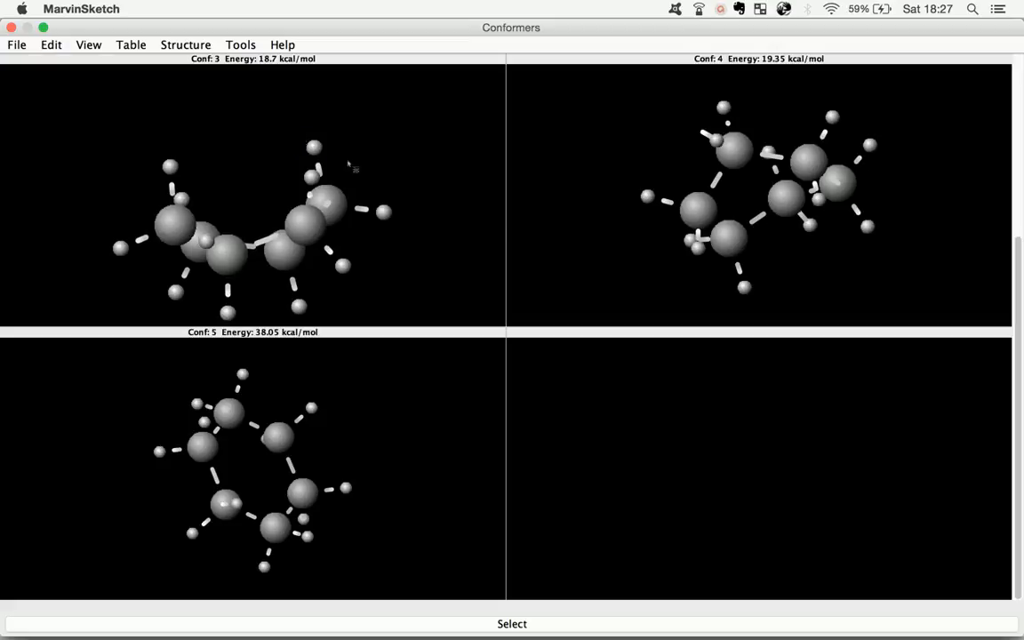
left_click_drag(669, 195, 638, 72)
left_click_drag(790, 272, 728, 178)
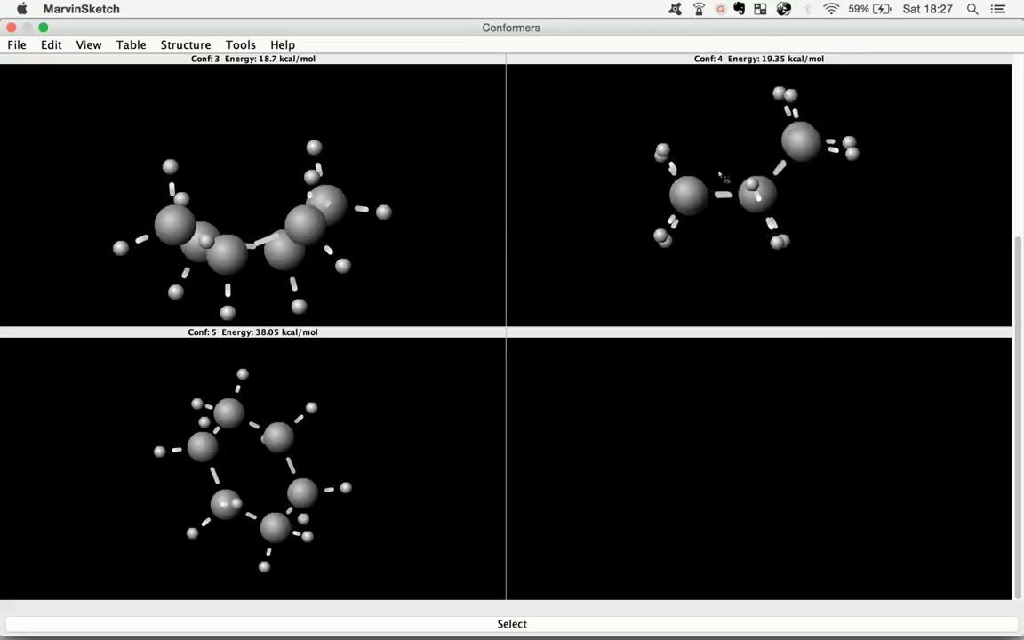
left_click_drag(285, 369, 469, 474)
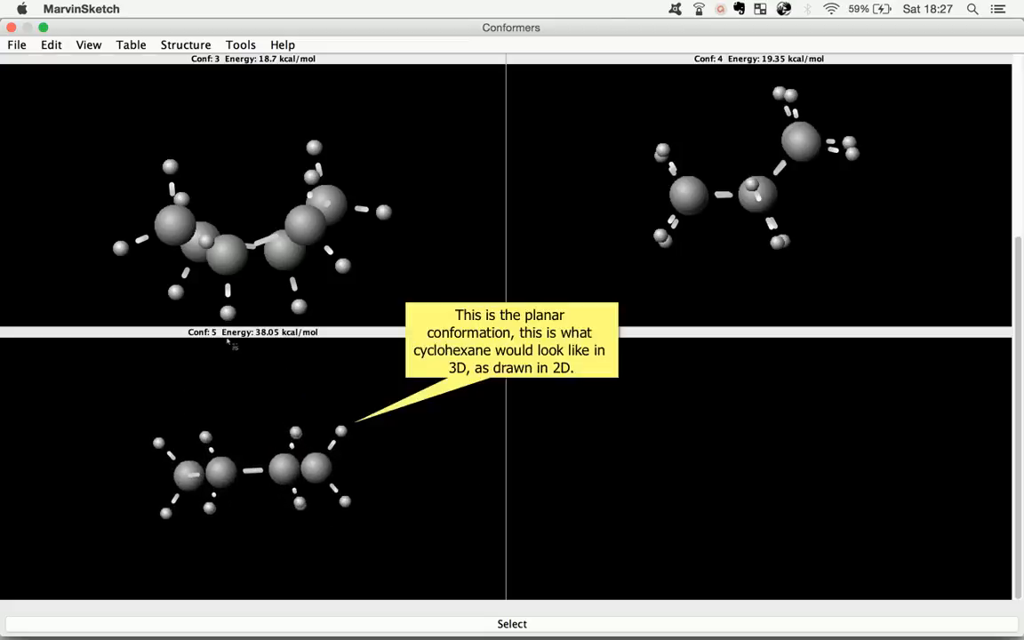